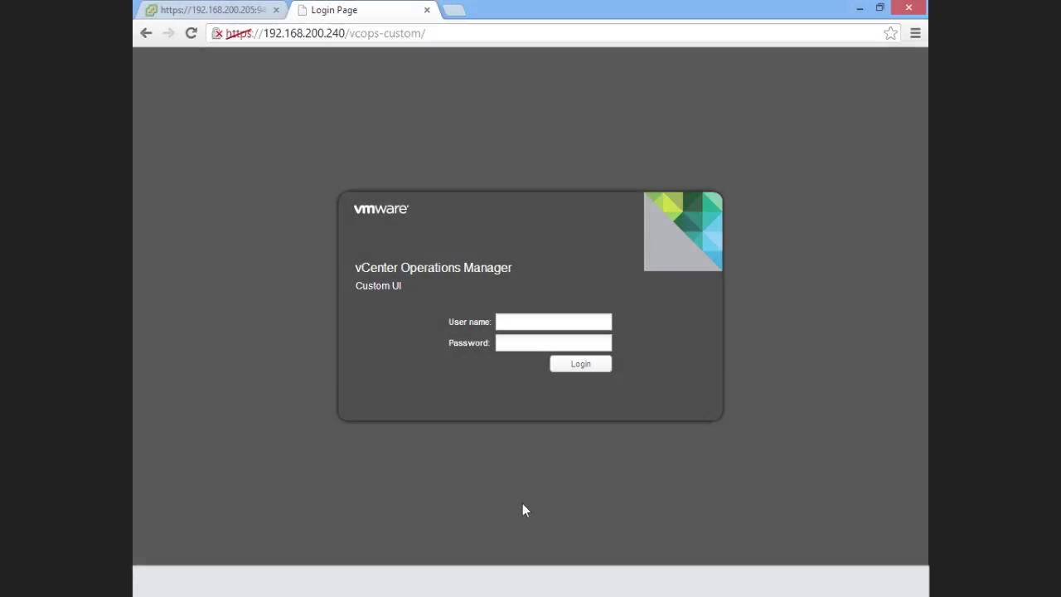
Log in with the administrator user name and password.
text(admin)
key(Tab)
text(•••••••••)
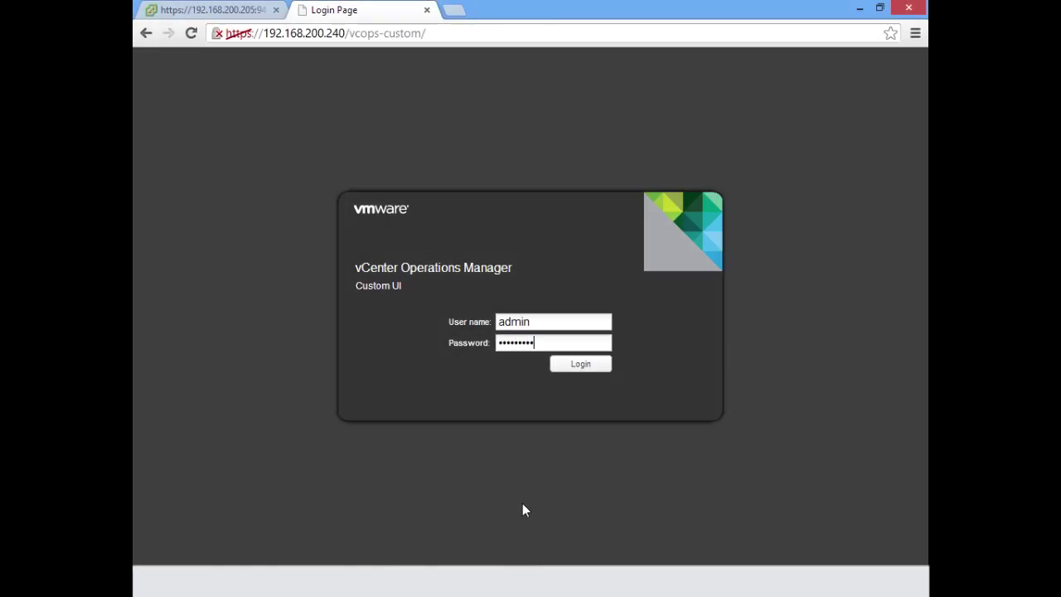
key(Return)
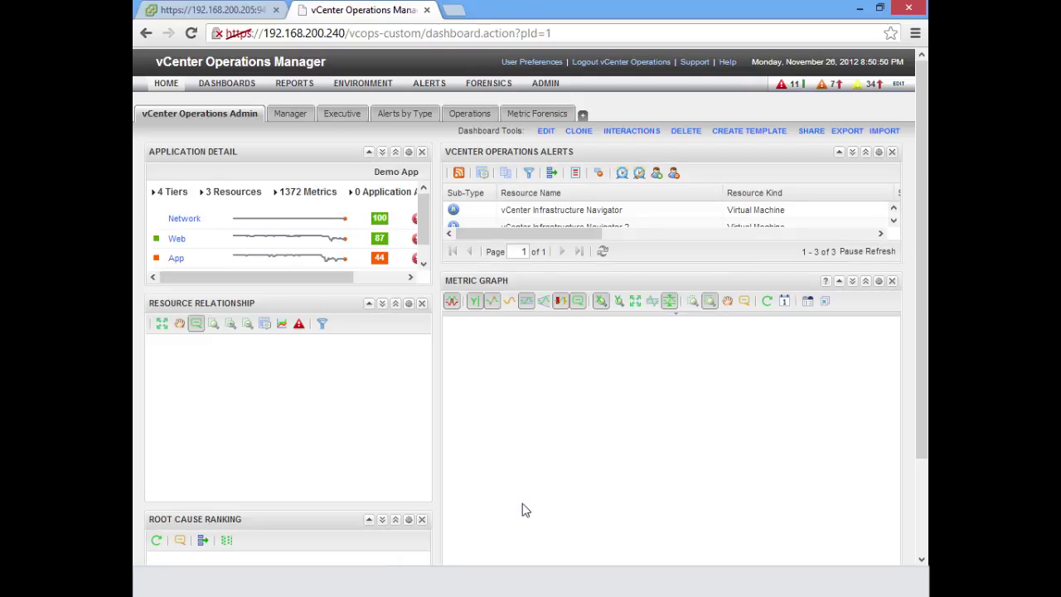
Open the Attribute Packages manager from Environment > Configuration.
mouse_move(362, 92)
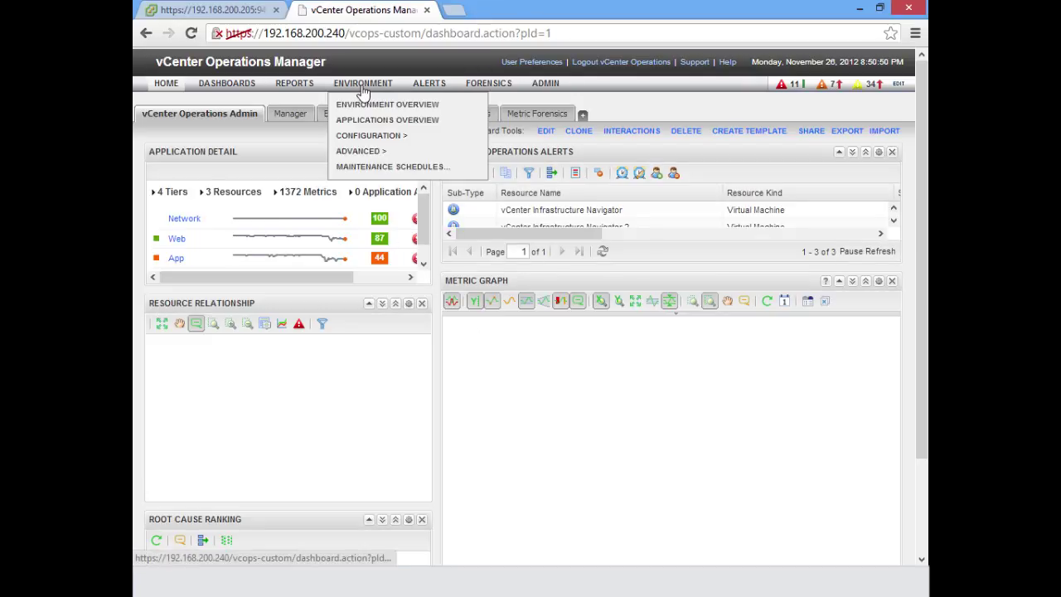
mouse_move(421, 135)
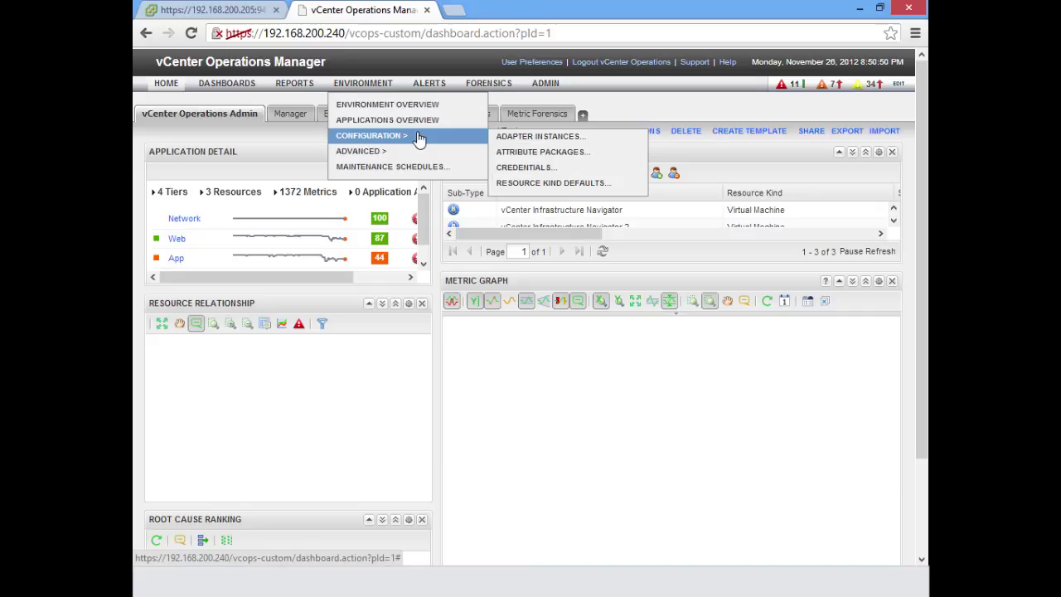
click(565, 156)
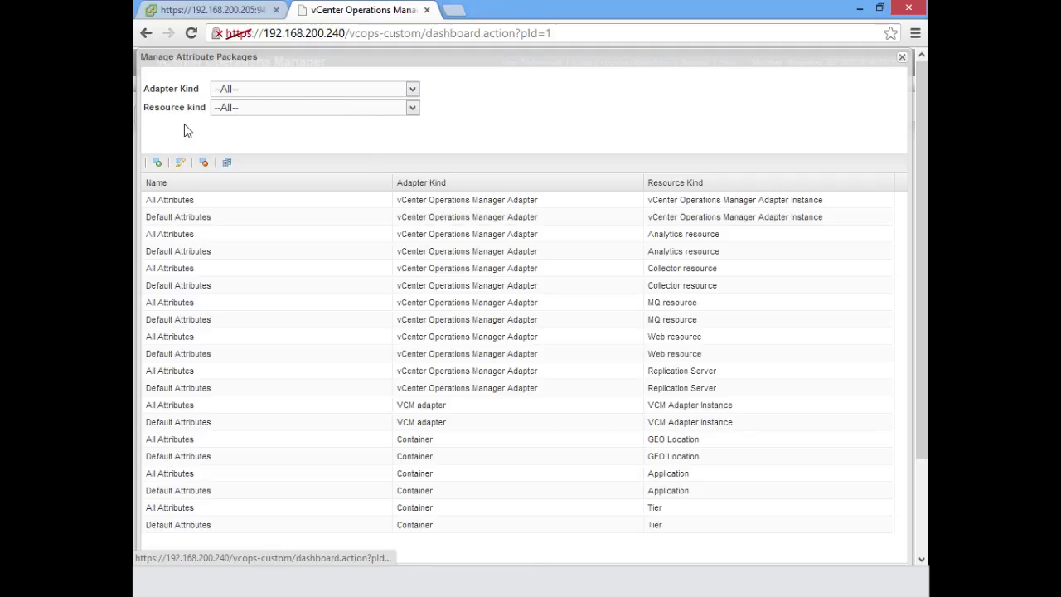
Filter the package list to Adapter Kind VMware Adapter and Resource kind Virtual Machine.
click(306, 100)
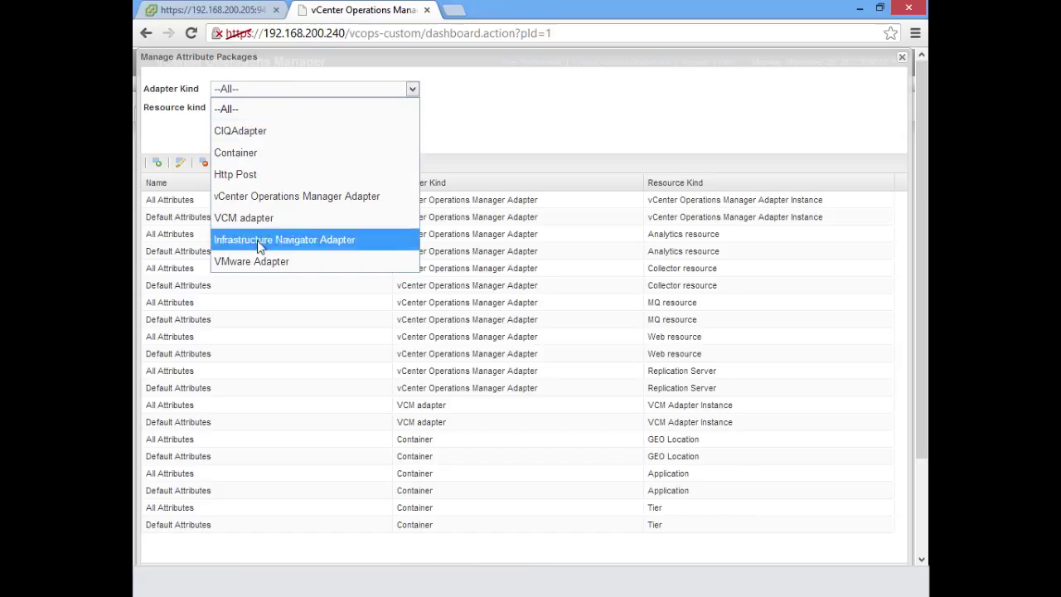
click(259, 264)
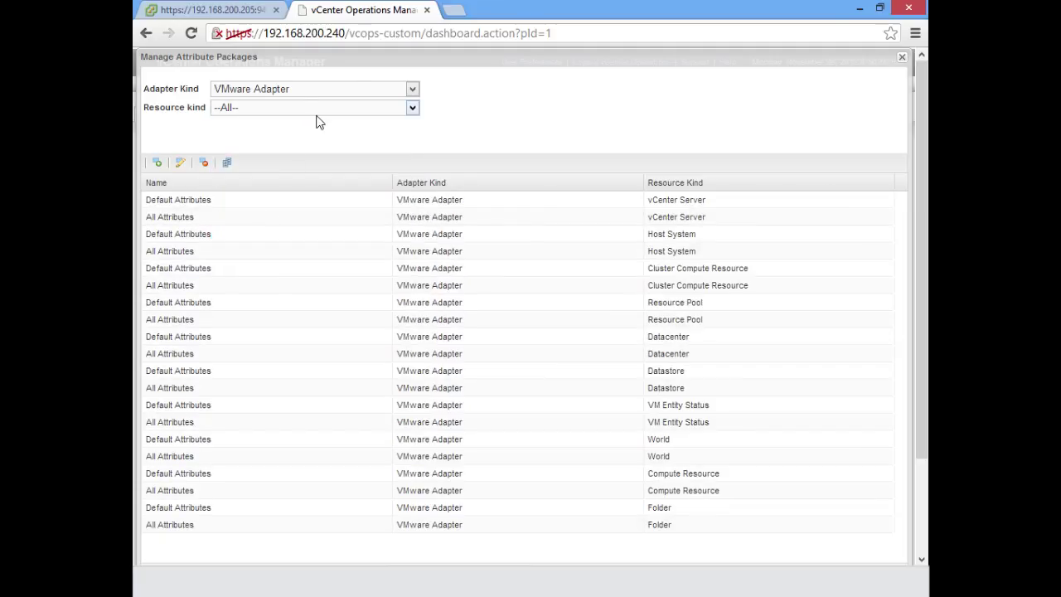
click(342, 109)
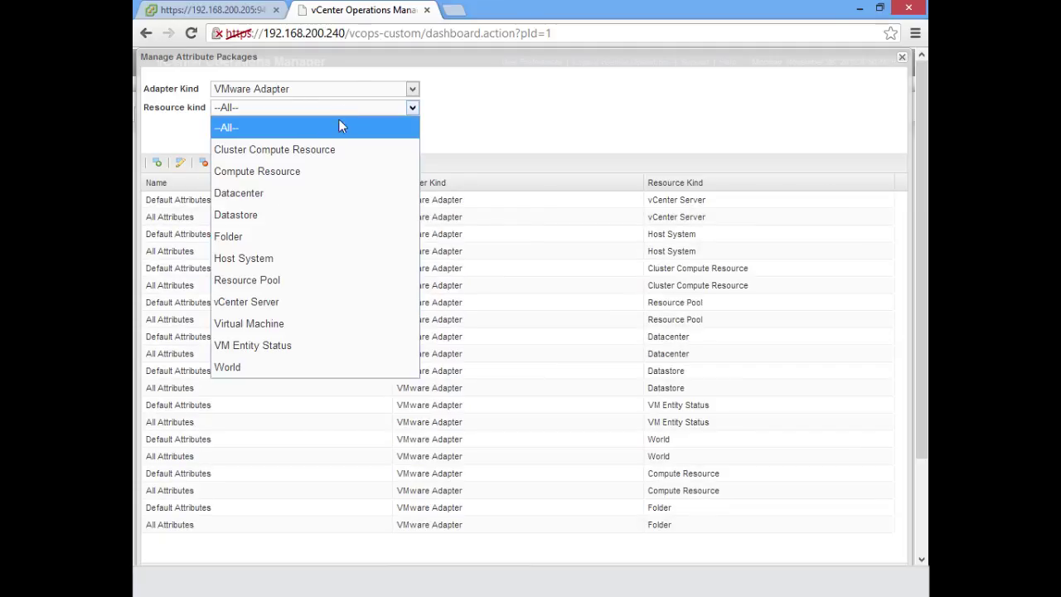
click(265, 325)
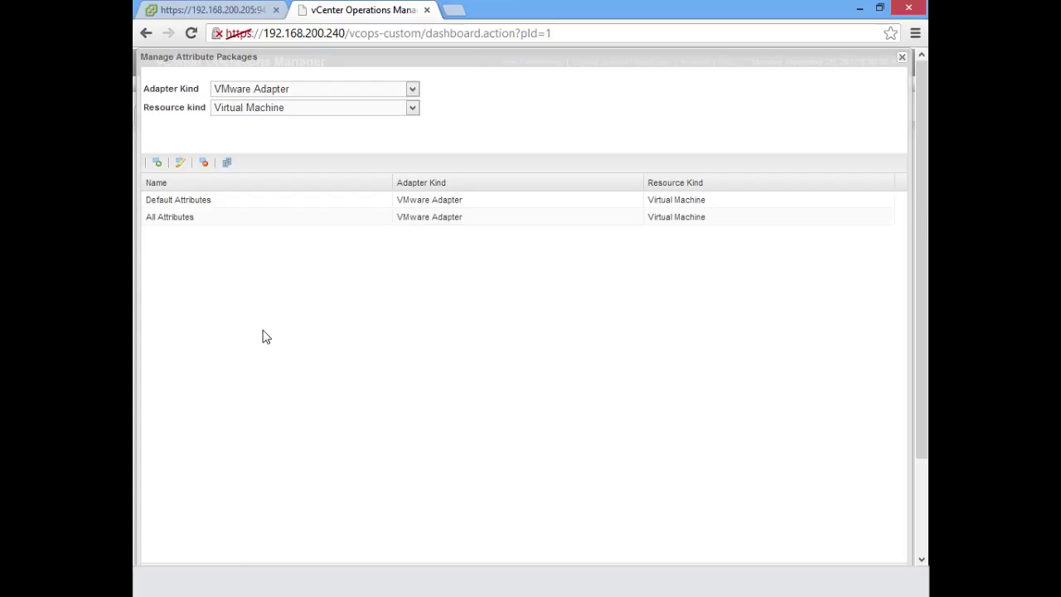
click(347, 93)
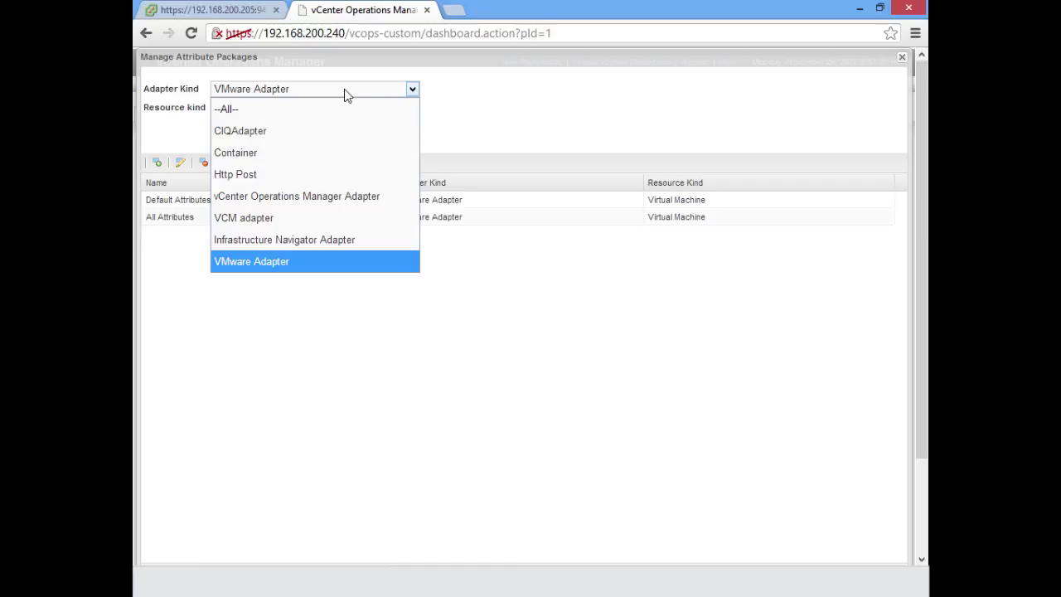
click(257, 152)
click(283, 110)
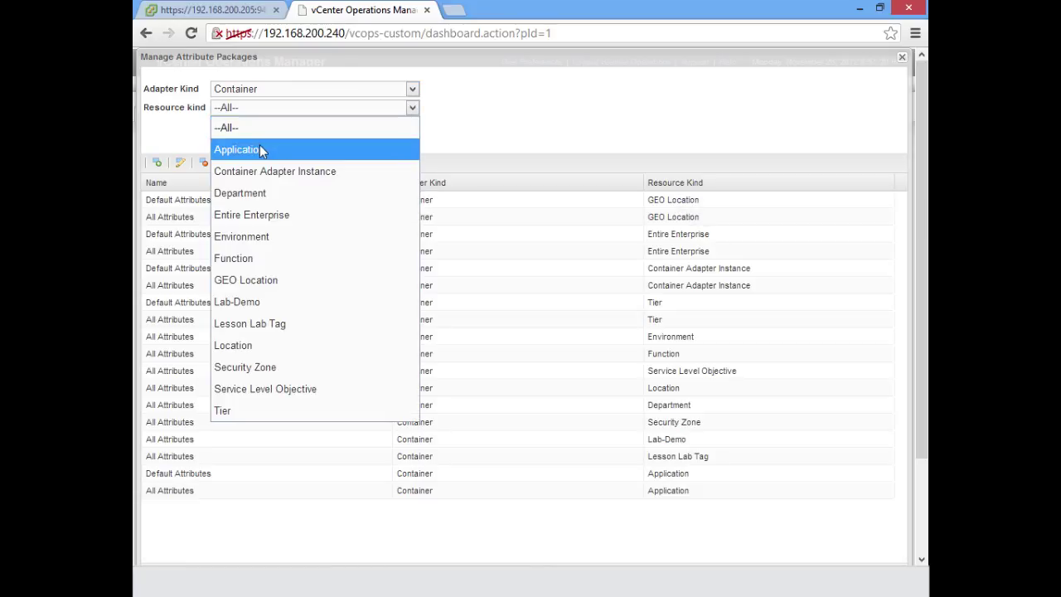
click(260, 146)
click(317, 88)
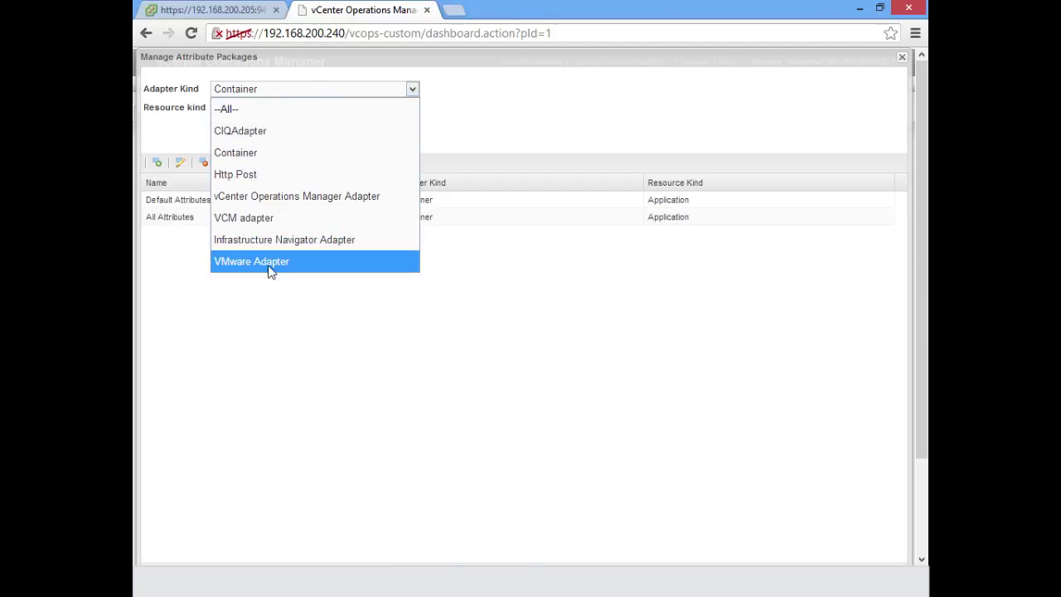
click(269, 261)
click(285, 106)
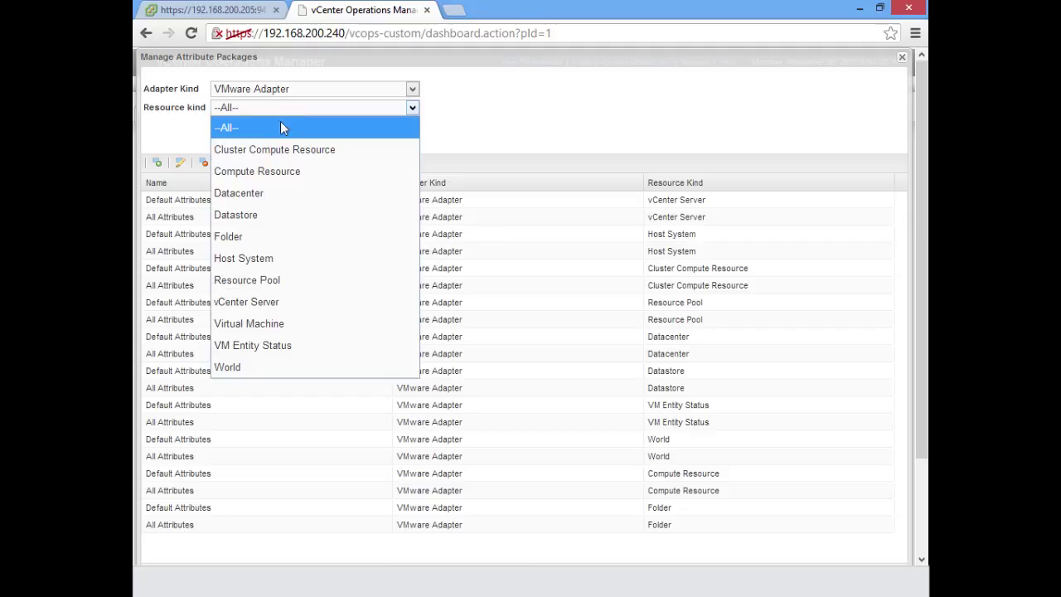
click(270, 324)
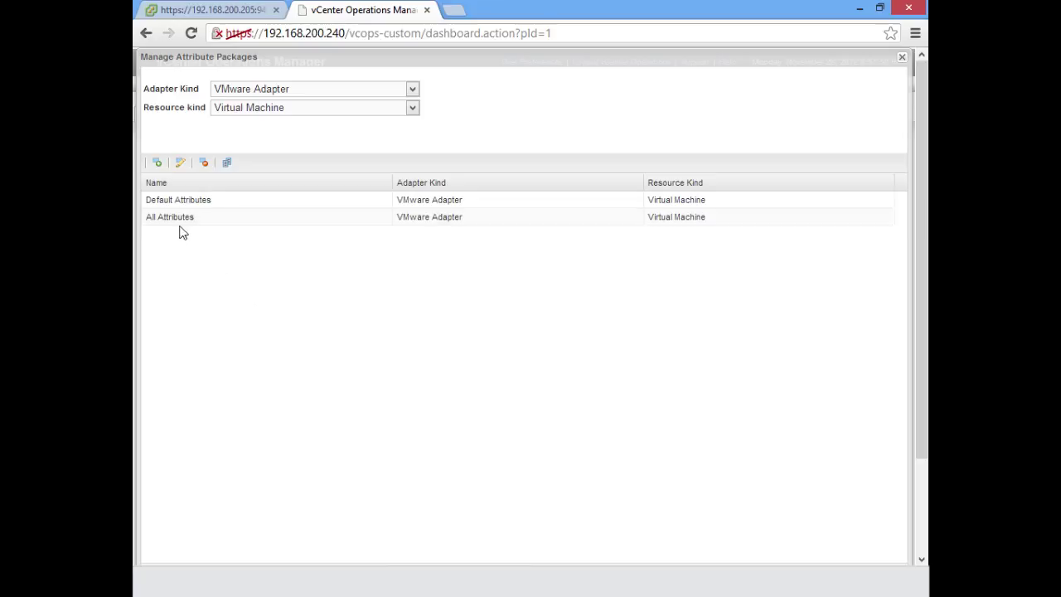
click(347, 225)
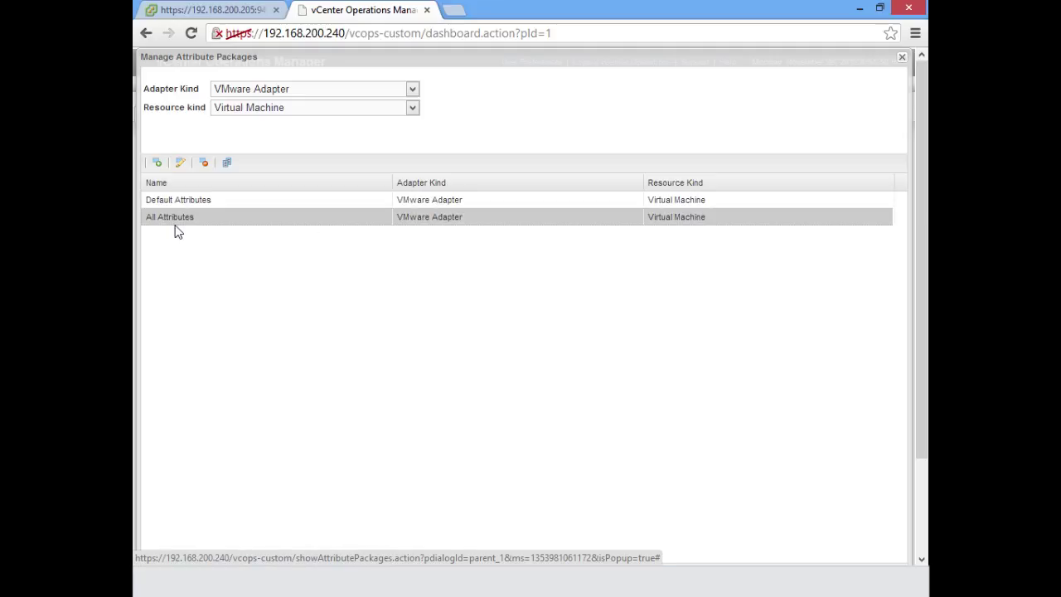
Clone All Attributes as 'Lab Demo Attribute Package' and select the new package.
click(227, 165)
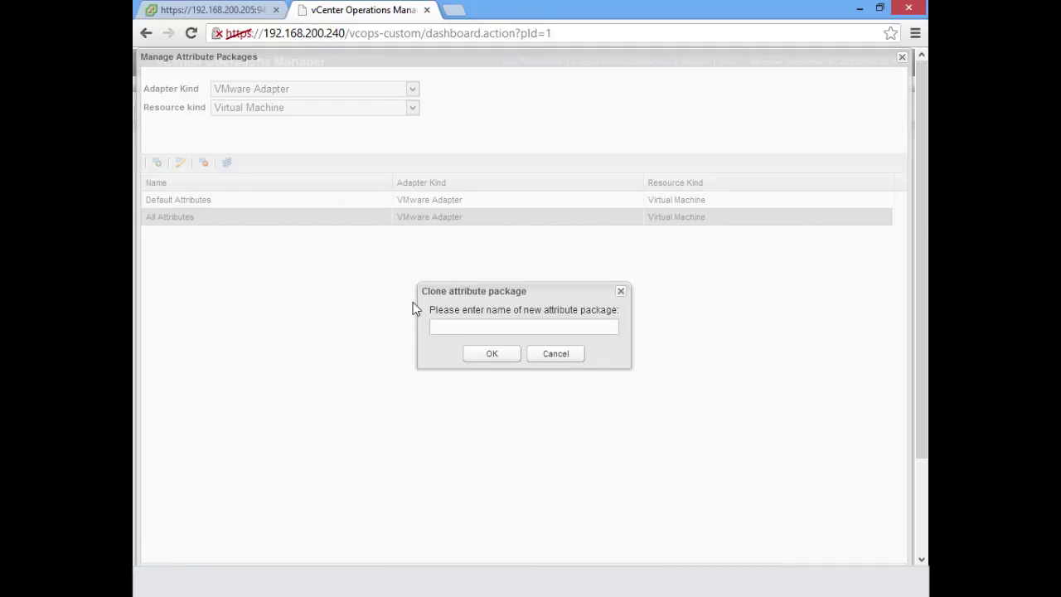
text(Lab Demo ATT)
key(BackSpace)
key(BackSpace)
text(ttribute Package)
click(490, 355)
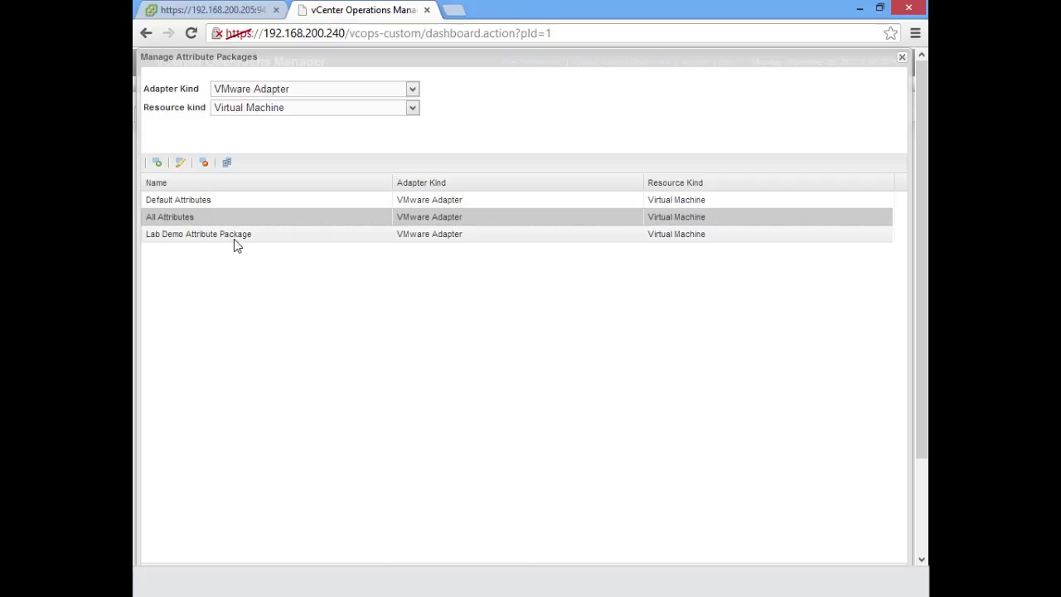
click(234, 239)
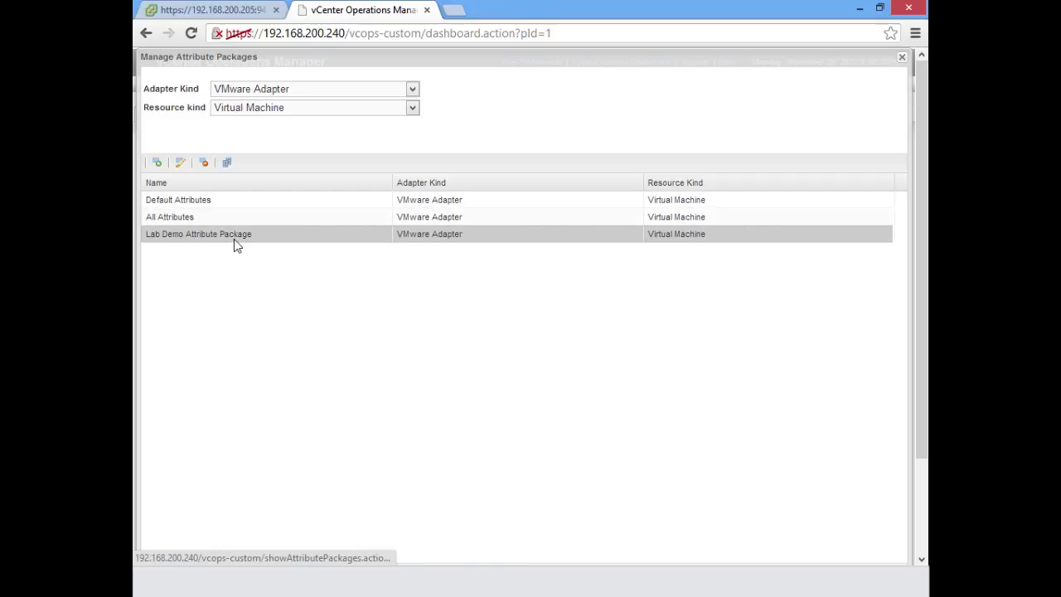
Edit Lab Demo Attribute Package and review the attribute icon help legend before closing it.
click(179, 164)
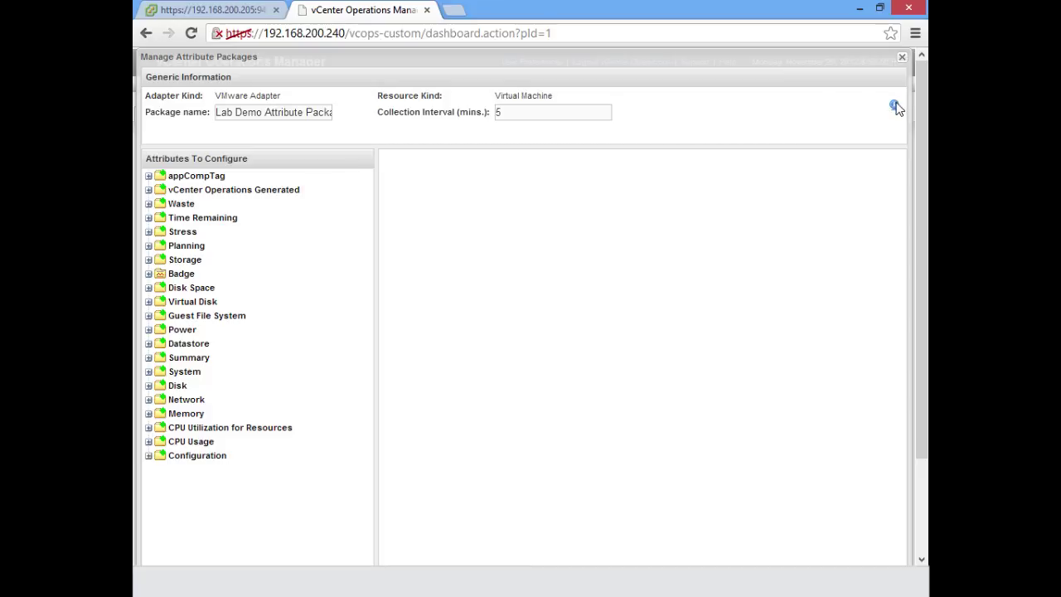
click(895, 106)
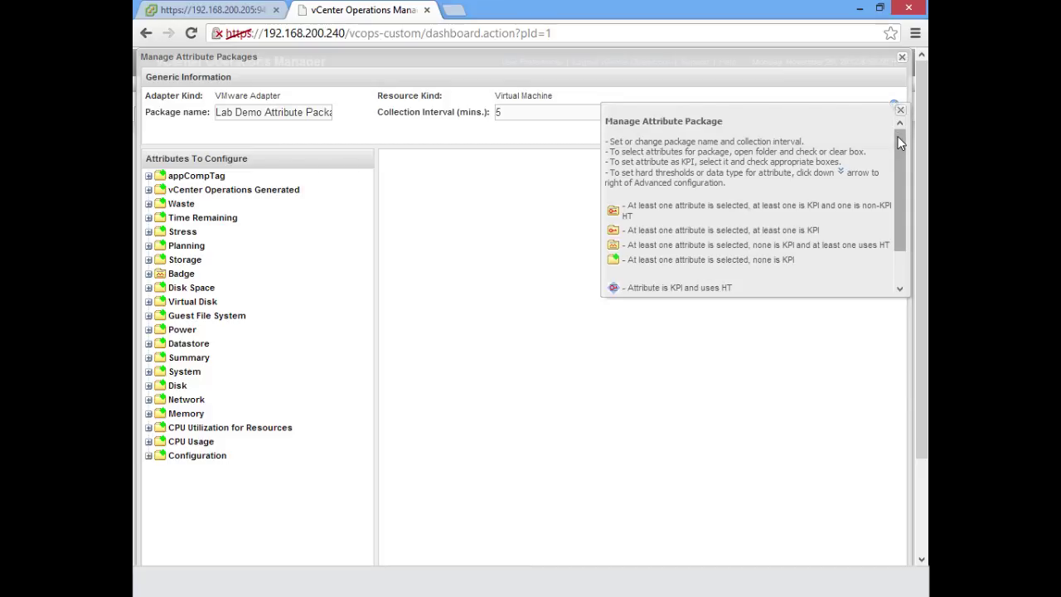
drag(900, 142, 898, 159)
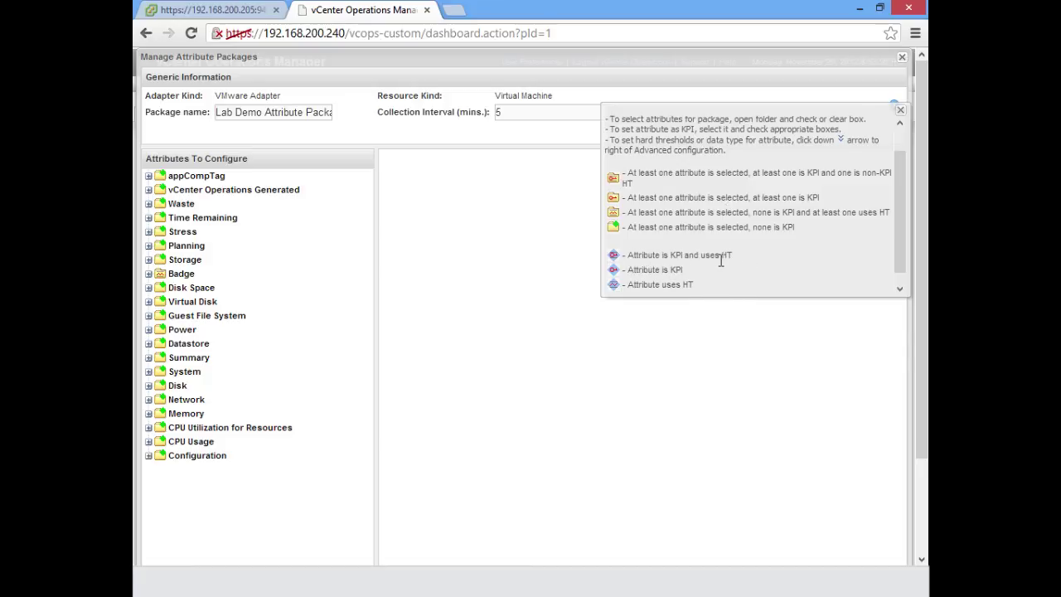
click(900, 113)
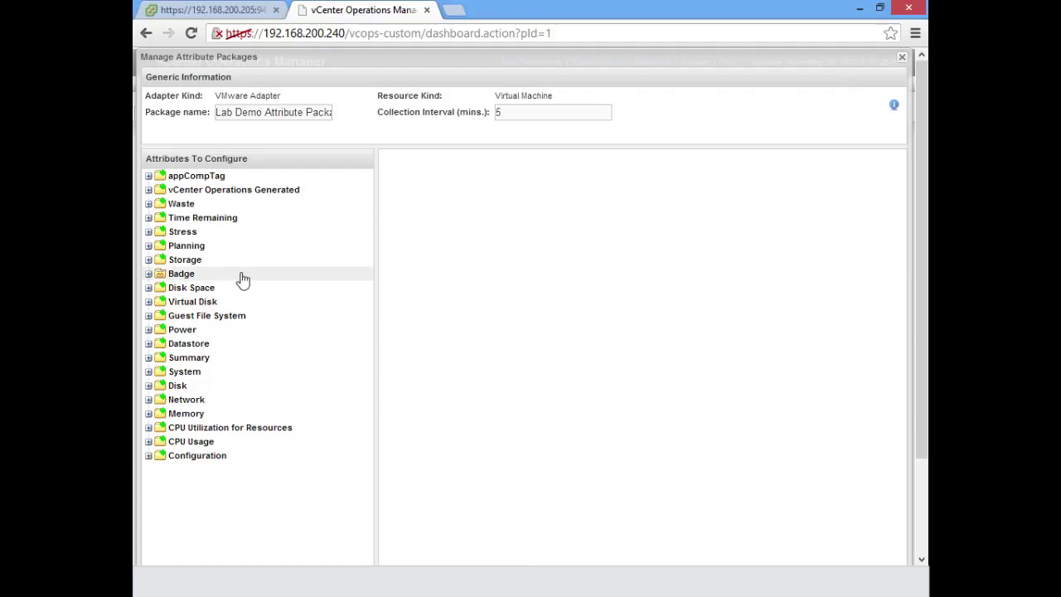
Mark upper and lower dynamic threshold violations of CPU Usage > Usage (%) as key indicators.
click(150, 444)
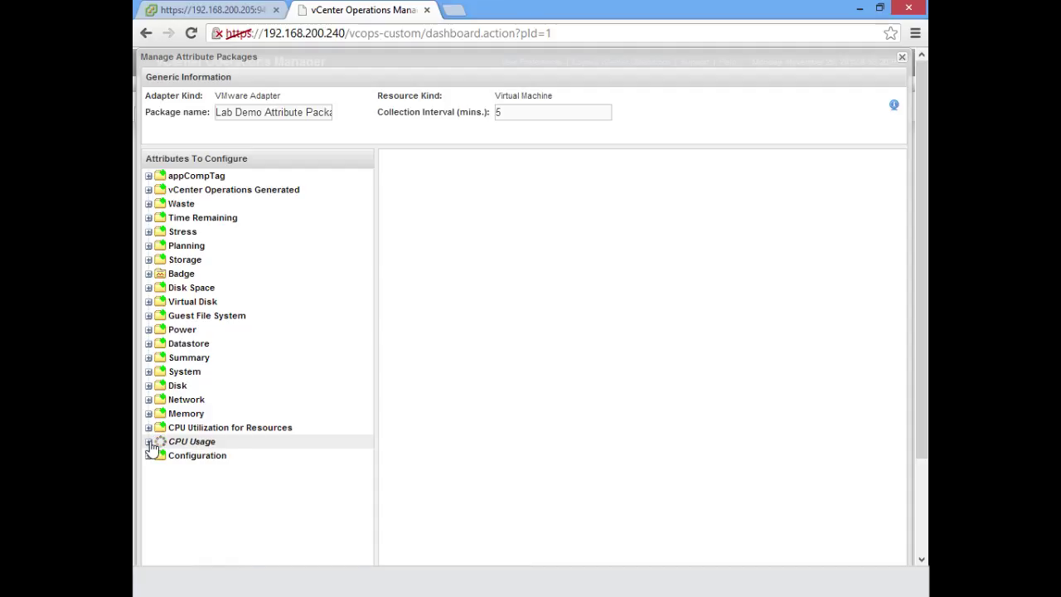
drag(365, 366, 366, 538)
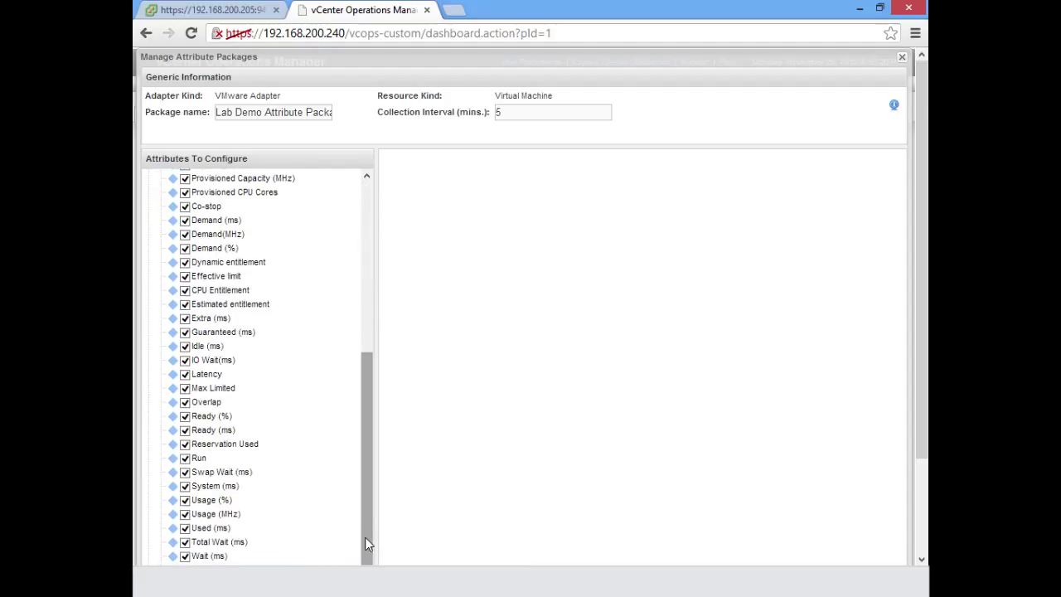
click(208, 500)
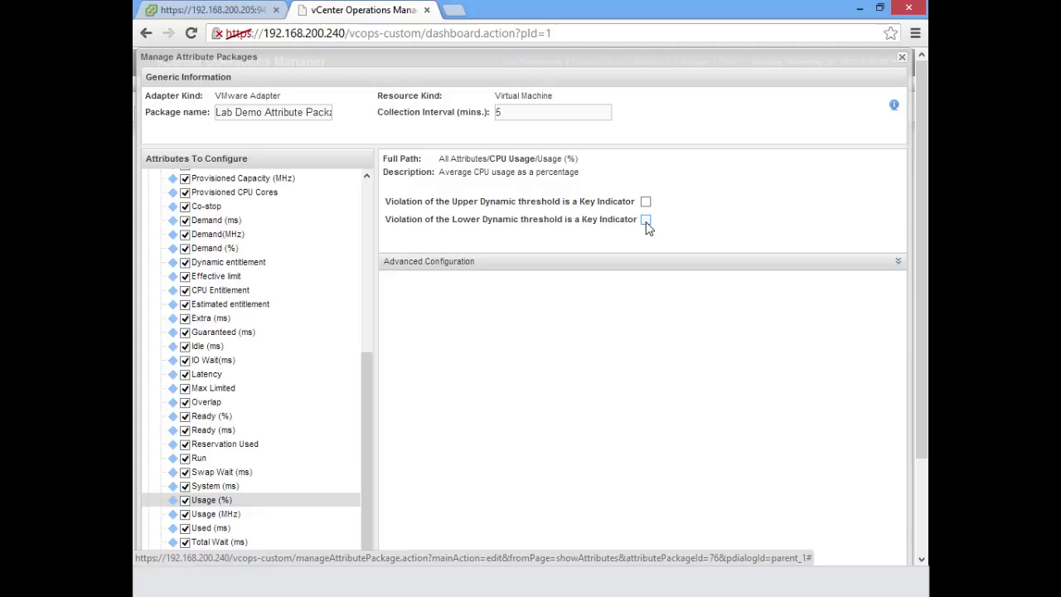
click(646, 220)
click(646, 202)
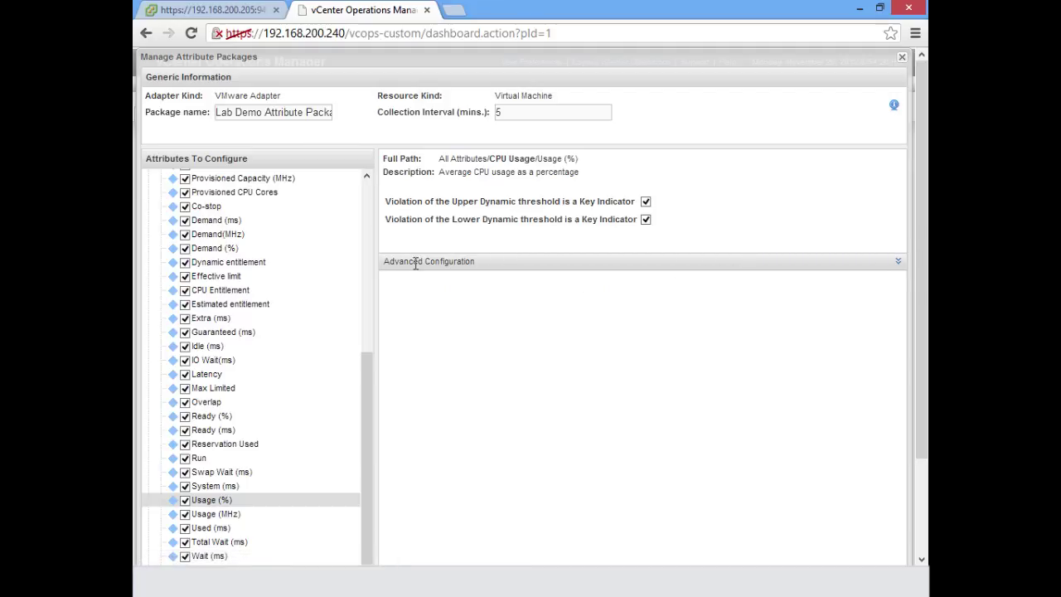
click(898, 262)
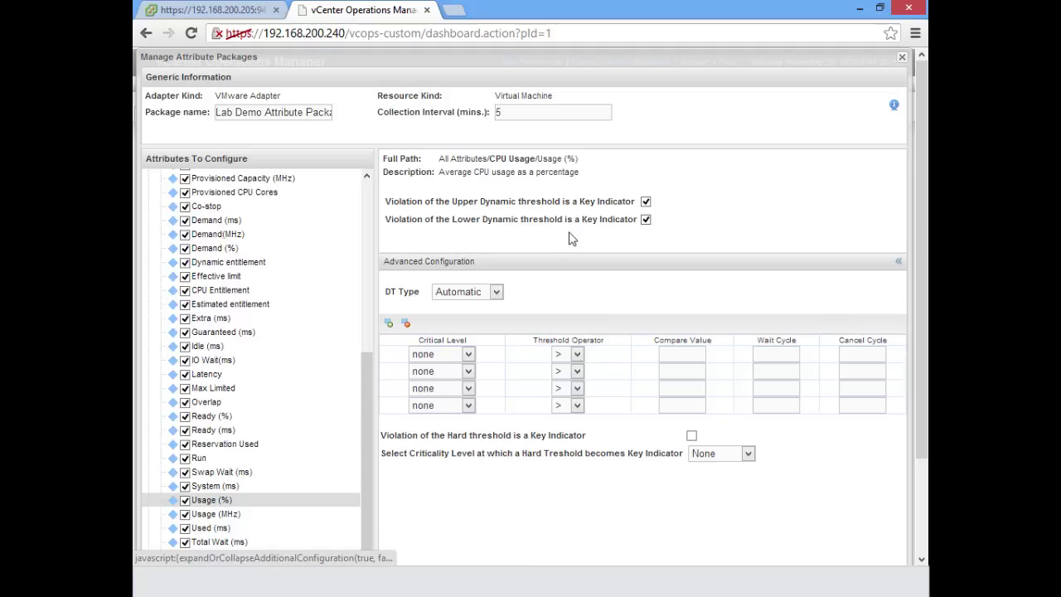
Keep Automatic as the dynamic threshold type and '>' as the first hard threshold's operator.
click(496, 293)
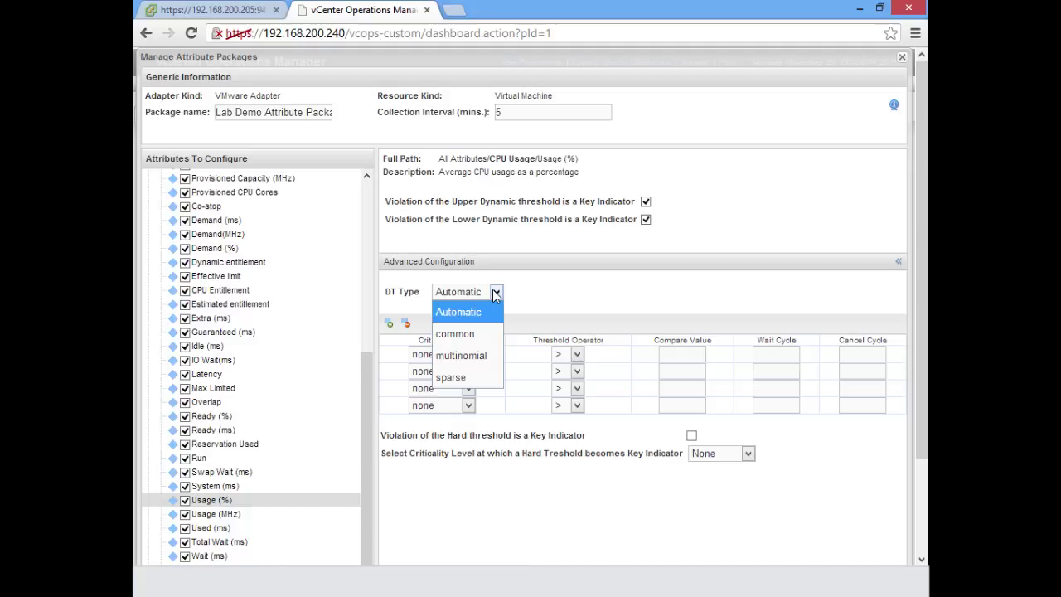
click(496, 294)
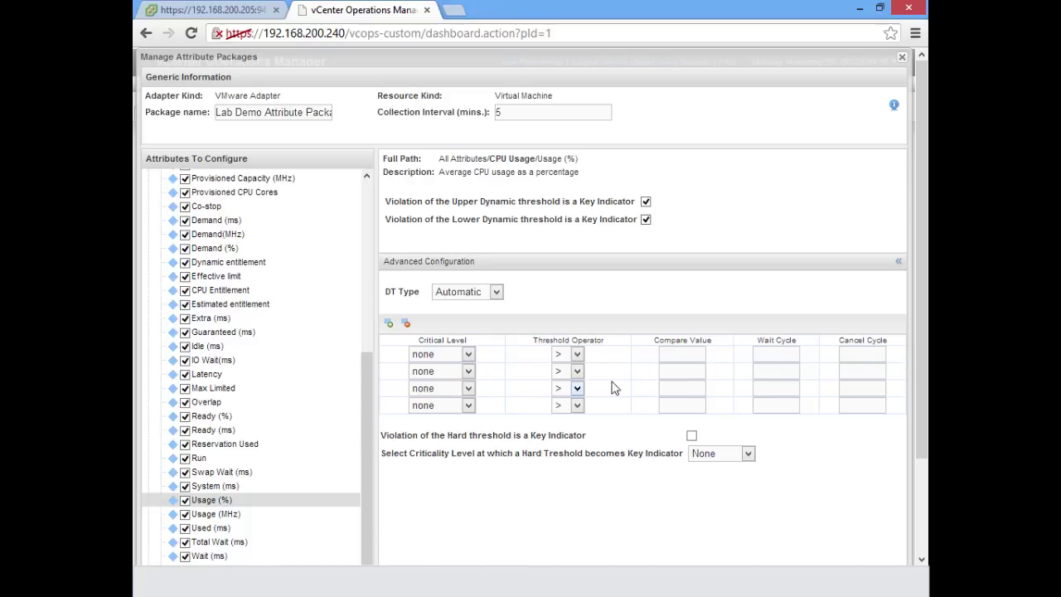
click(468, 355)
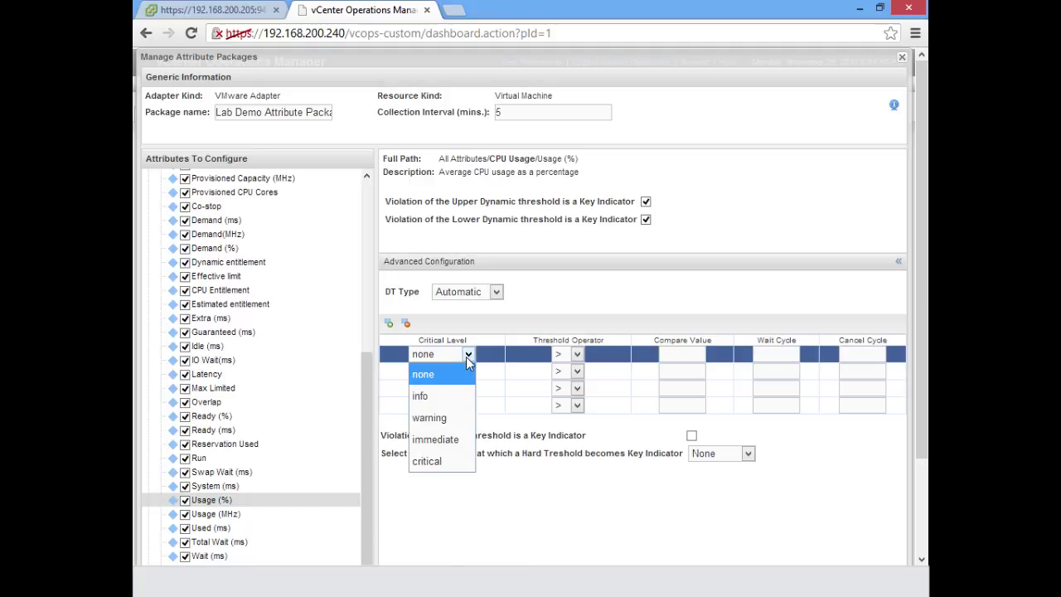
click(467, 355)
click(577, 355)
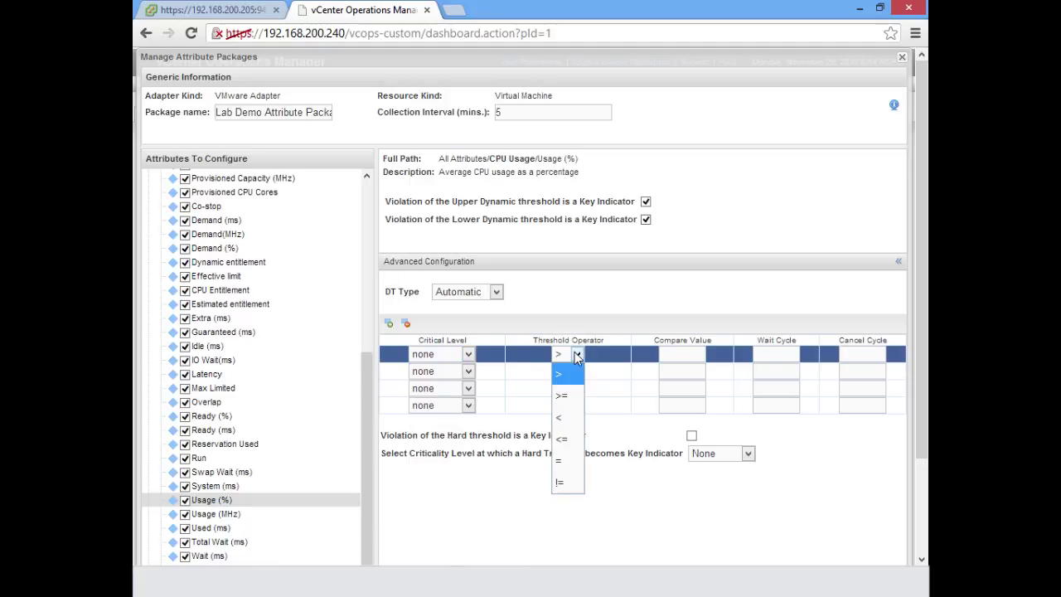
click(576, 356)
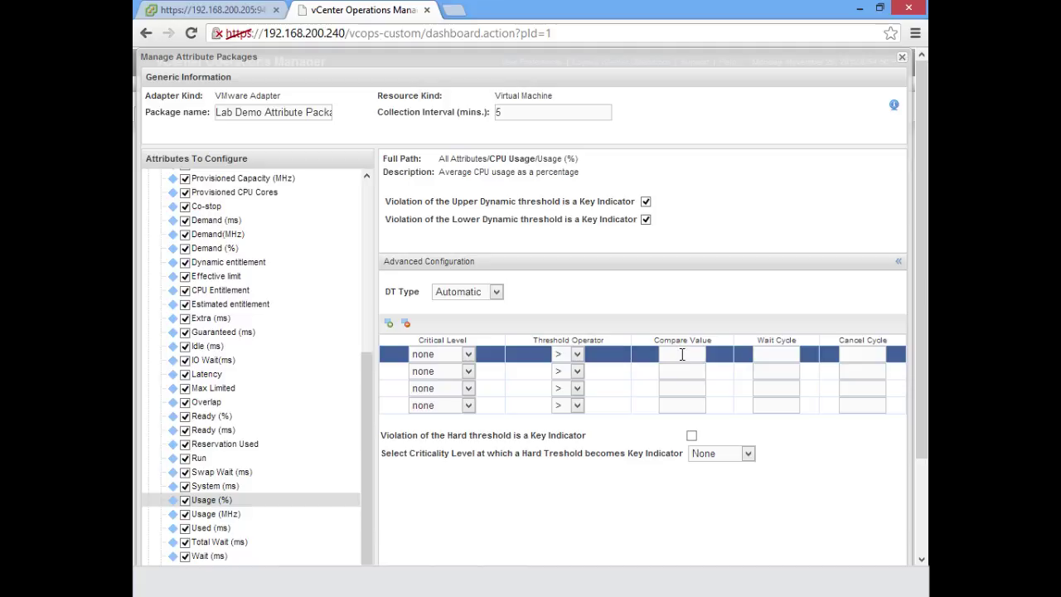
Give the first hard threshold row compare value 80, wait cycle 2 and cancel cycle 1.
click(681, 354)
text(80)
click(773, 358)
text(2)
drag(503, 113, 491, 115)
click(870, 354)
text(2)
key(BackSpace)
text(1)
Set critical level info on threshold row one and warning on row two, hard-threshold key indicator off.
click(691, 436)
click(455, 359)
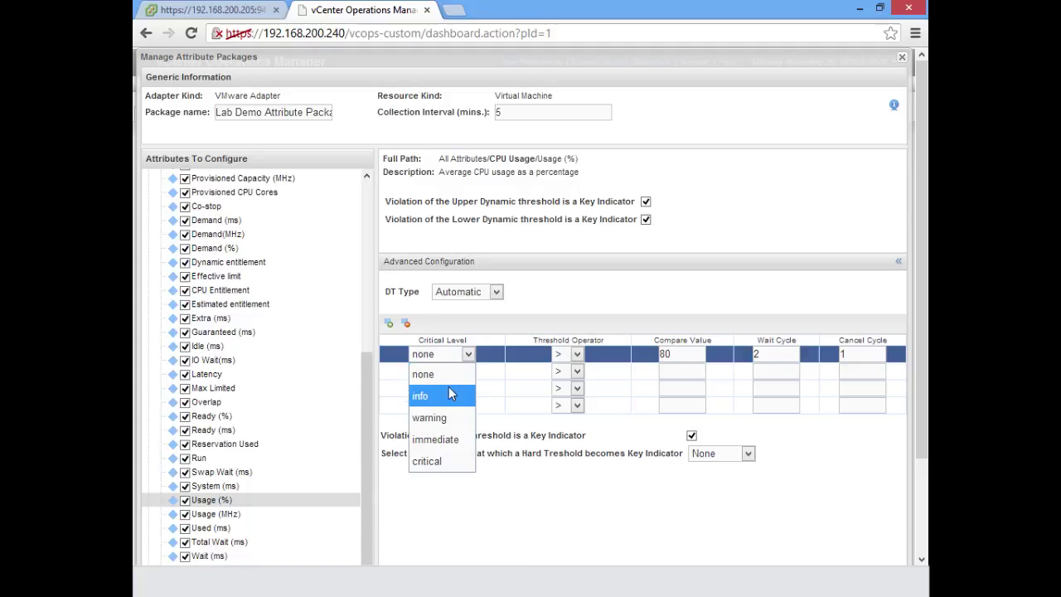
click(448, 390)
click(458, 377)
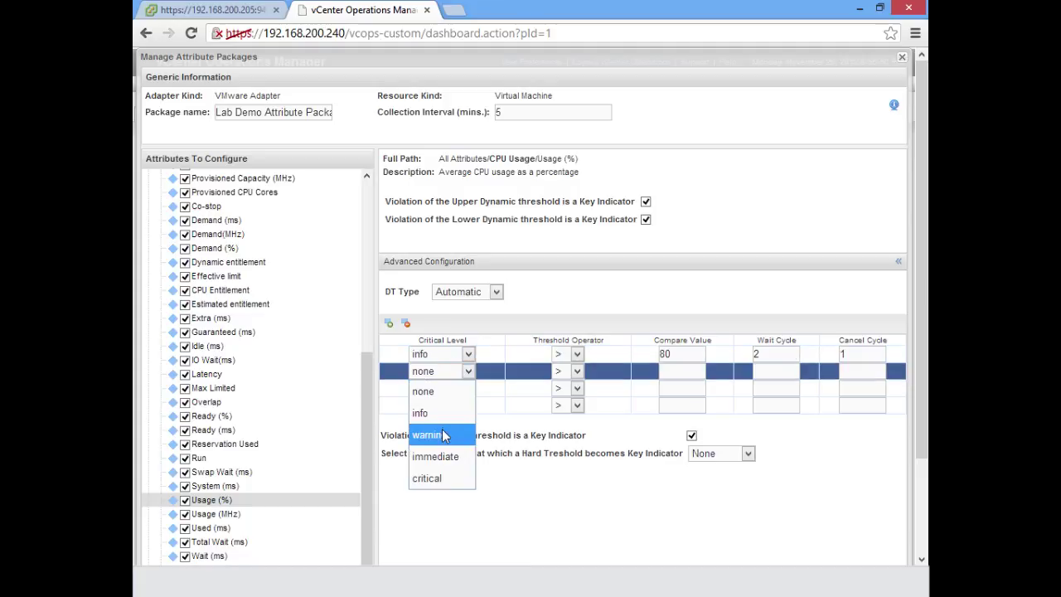
click(443, 432)
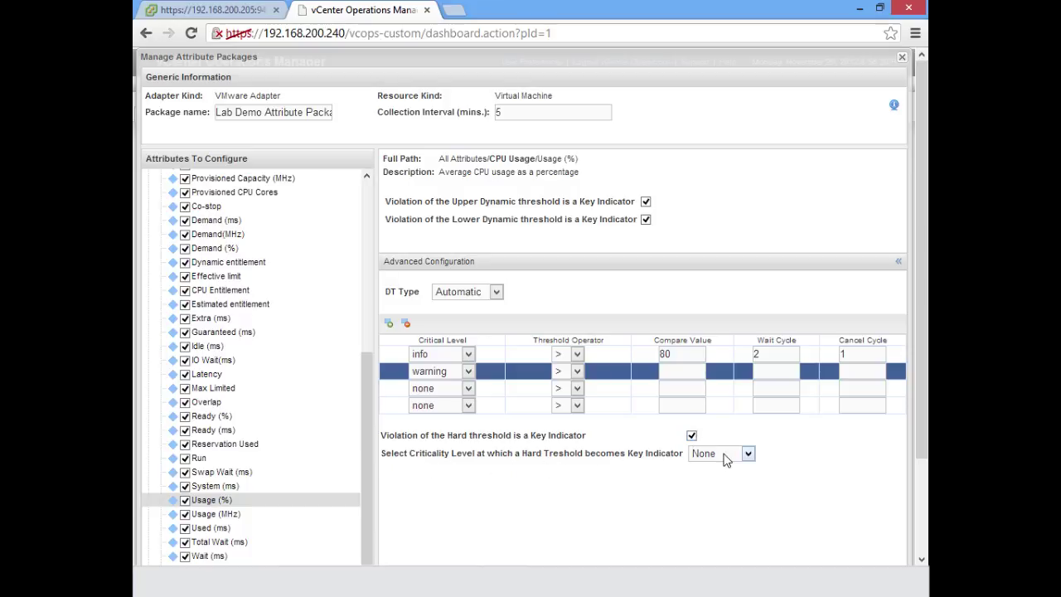
click(692, 435)
Choose Warning as the hard-threshold key-indicator criticality level.
click(721, 460)
click(621, 501)
click(717, 461)
click(725, 391)
click(920, 509)
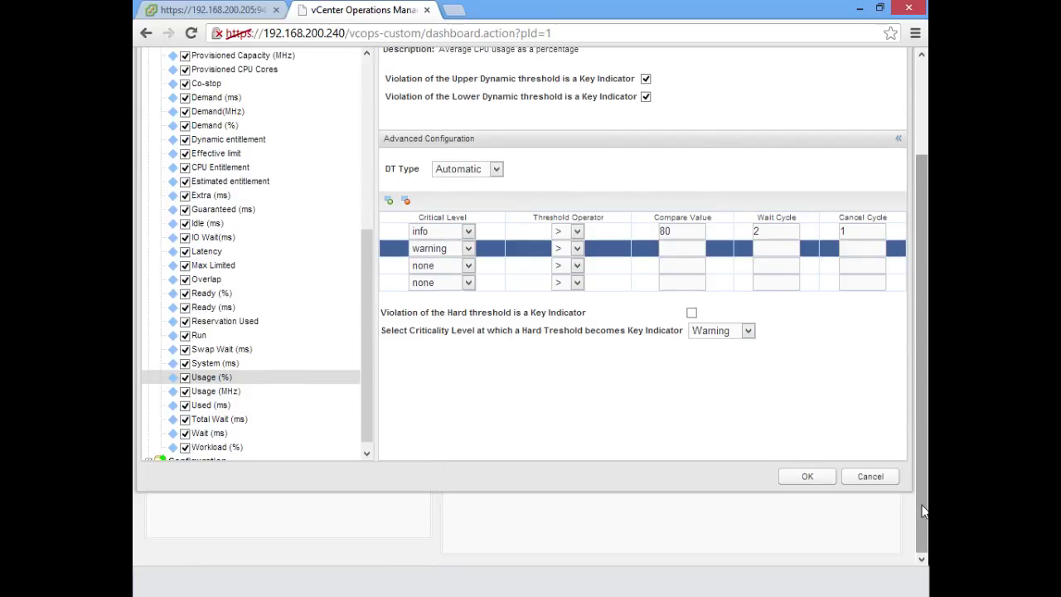
Close the package editor and package list, then open Environment Overview with Resource Kinds expanded.
click(872, 477)
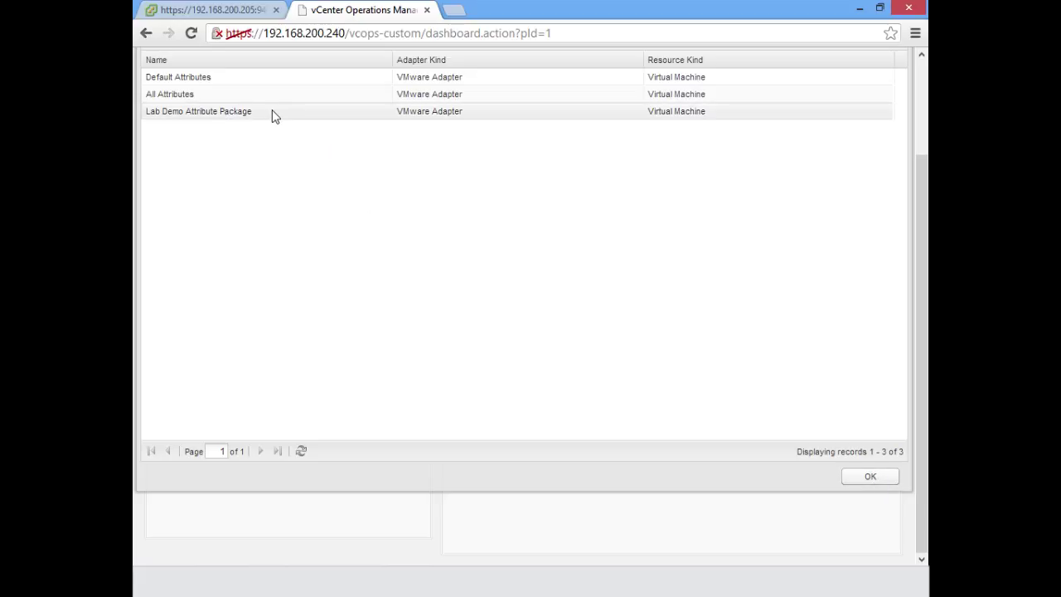
click(879, 479)
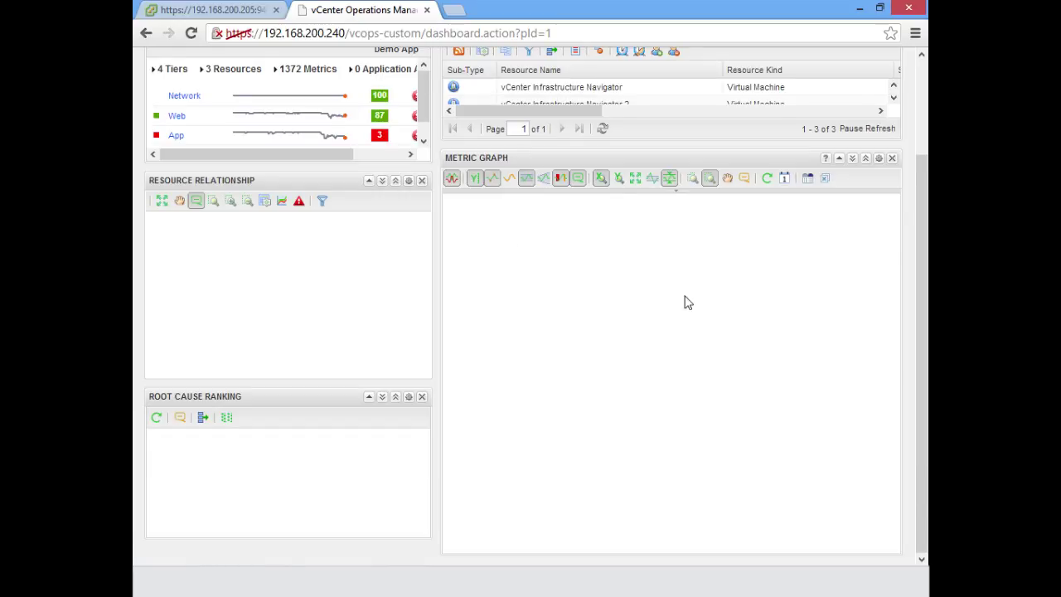
click(918, 108)
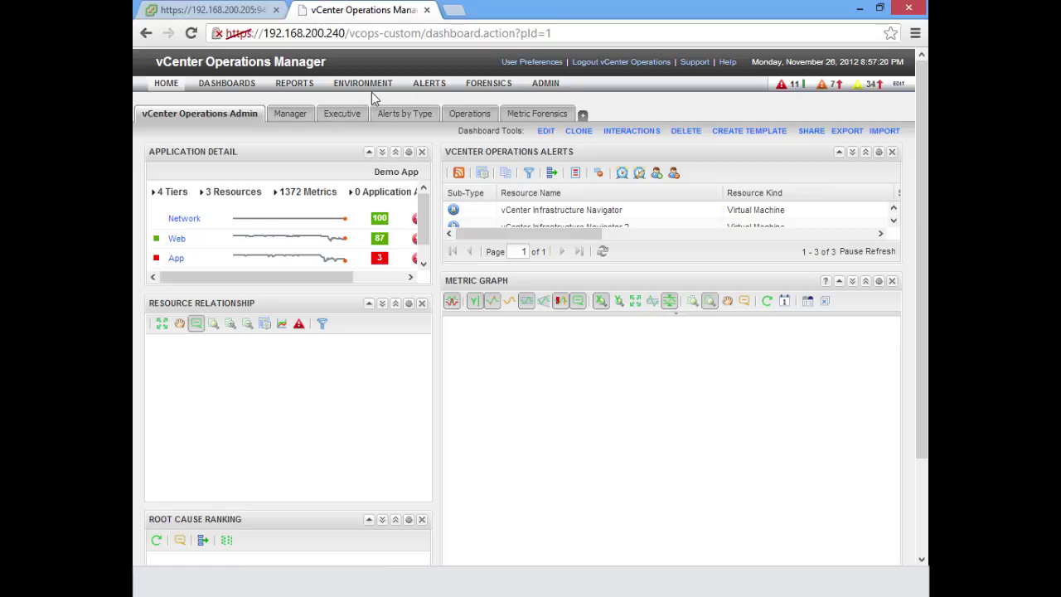
mouse_move(368, 81)
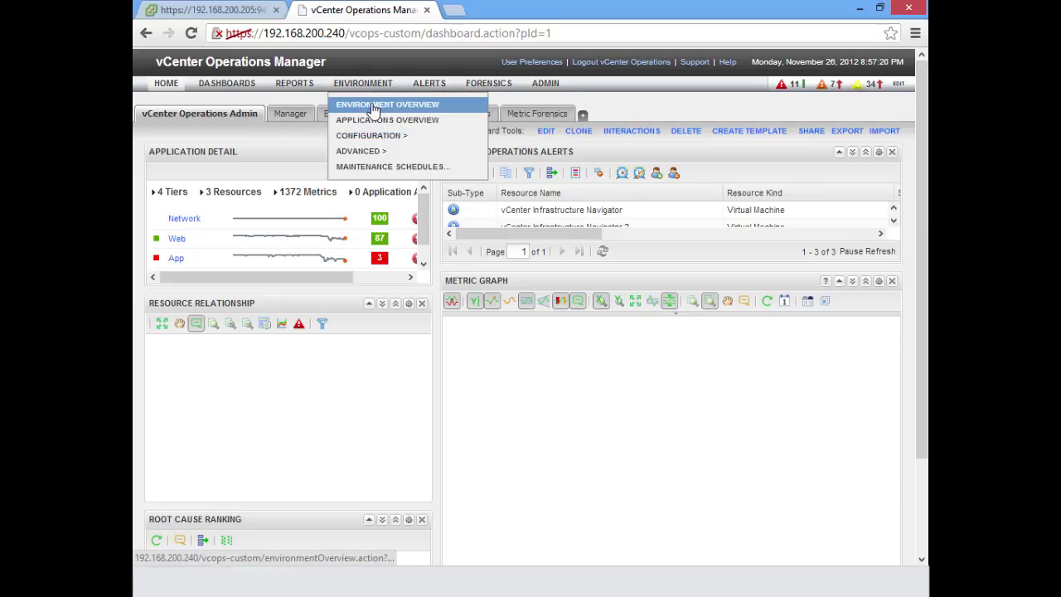
click(373, 106)
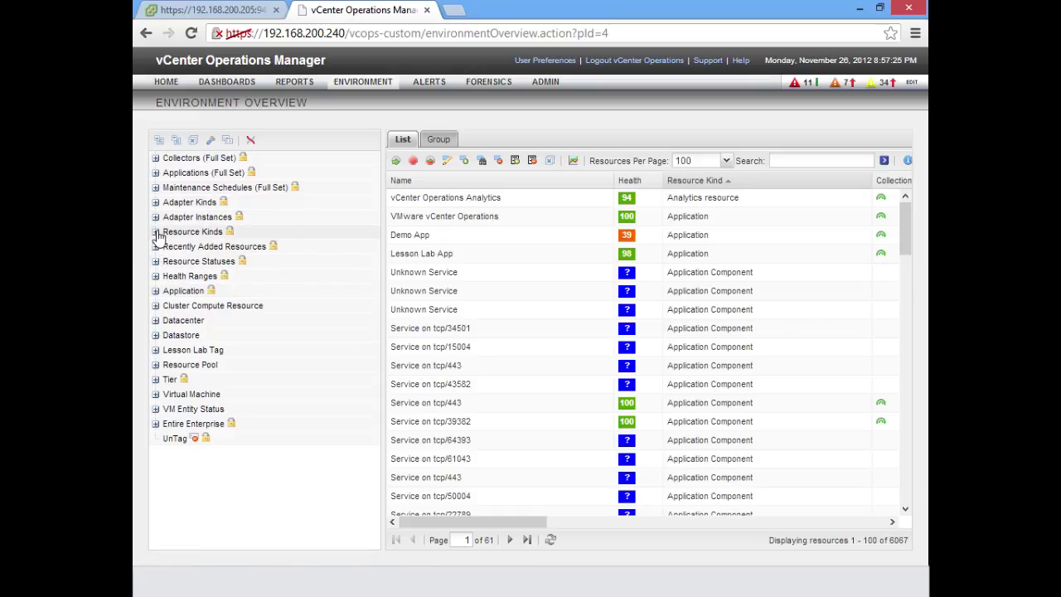
click(155, 232)
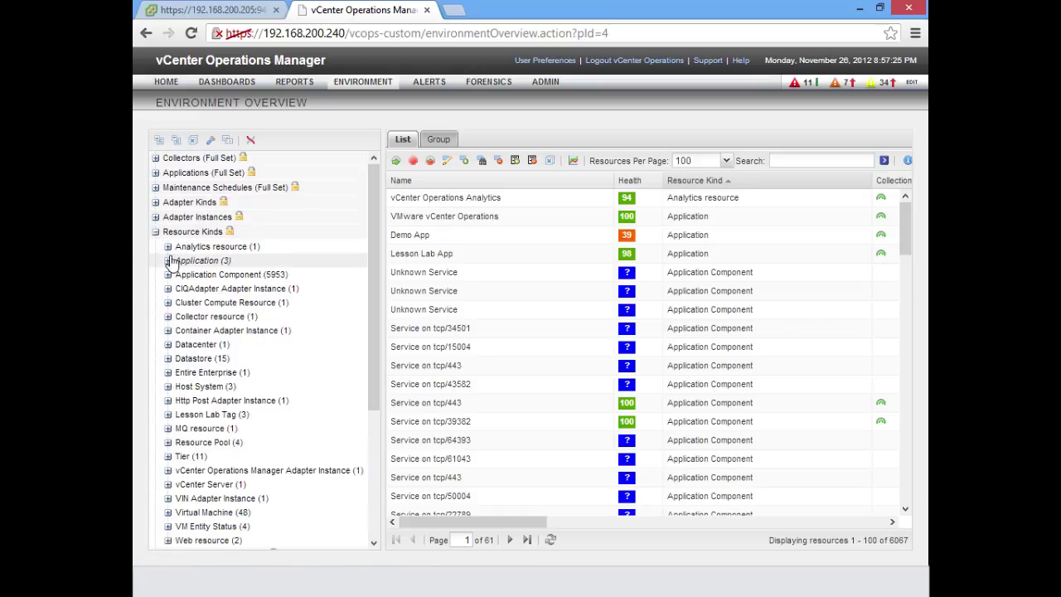
Filter to Application resources under All Attributes (3) and inspect Demo App's attribute package without saving.
click(168, 260)
click(207, 275)
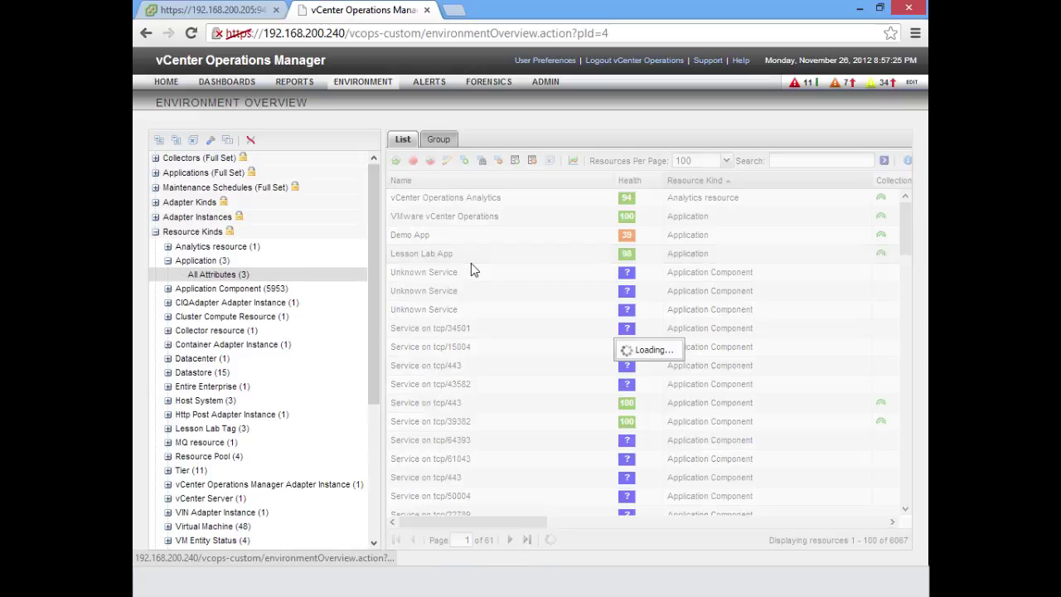
click(429, 221)
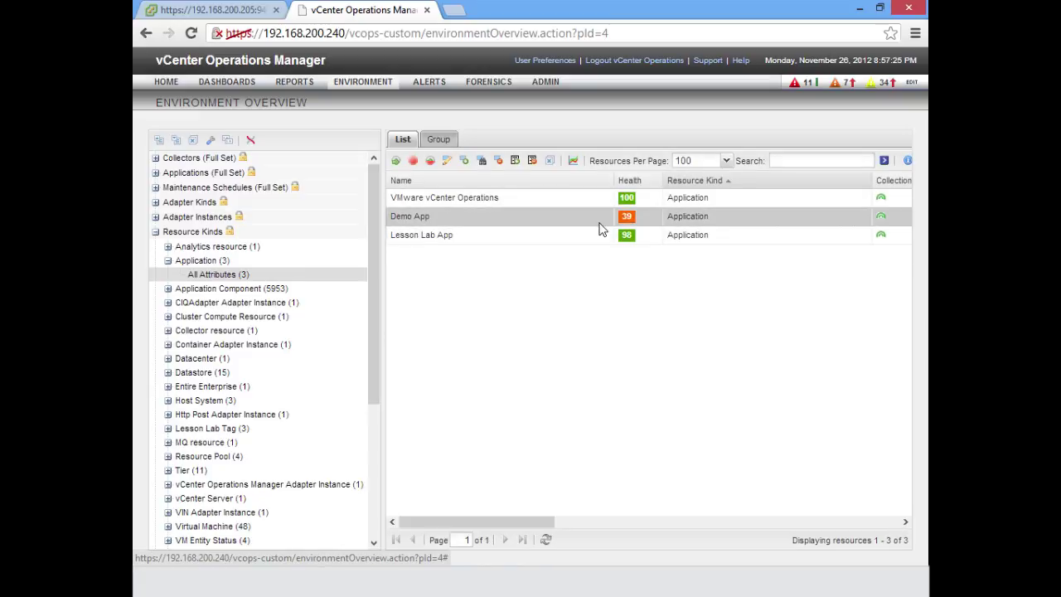
click(447, 160)
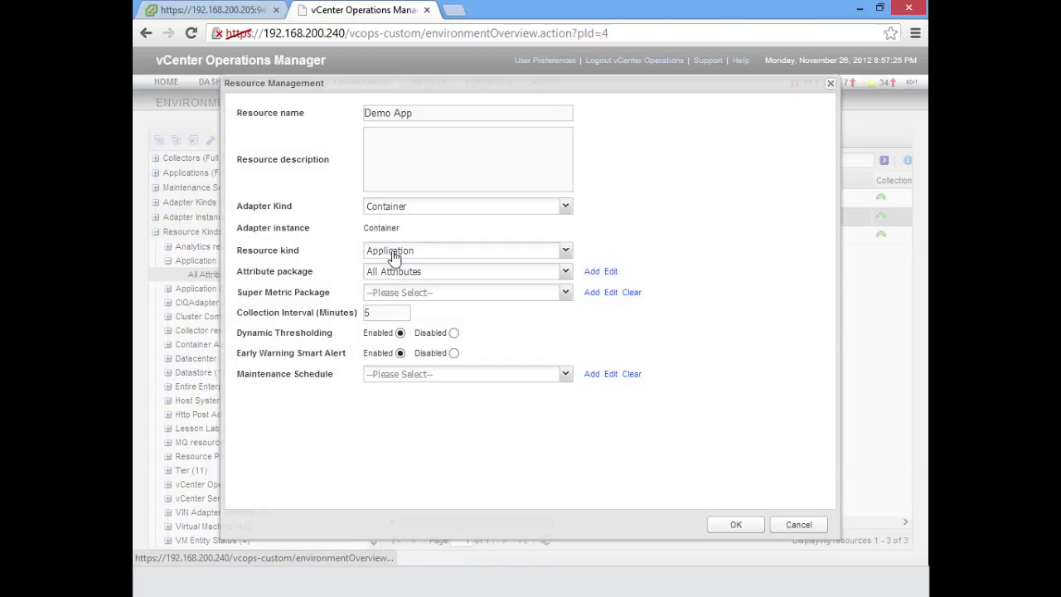
click(432, 271)
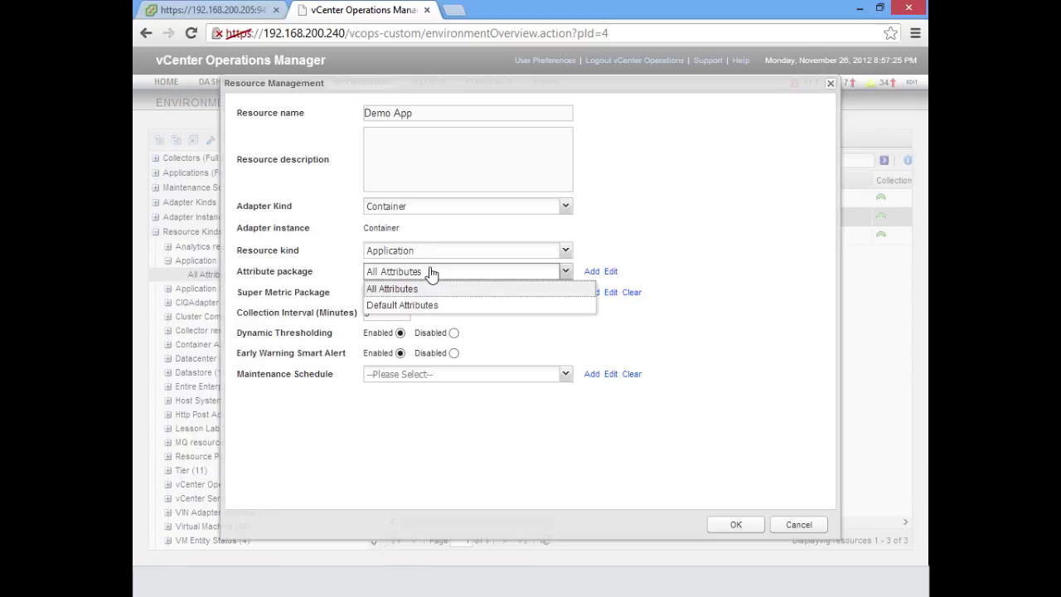
click(431, 271)
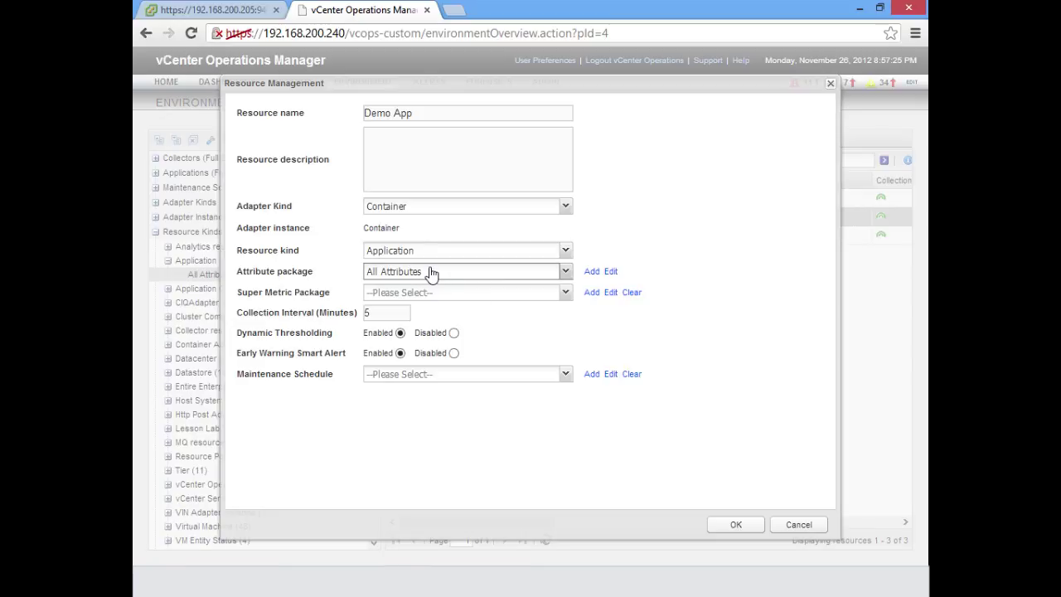
click(797, 525)
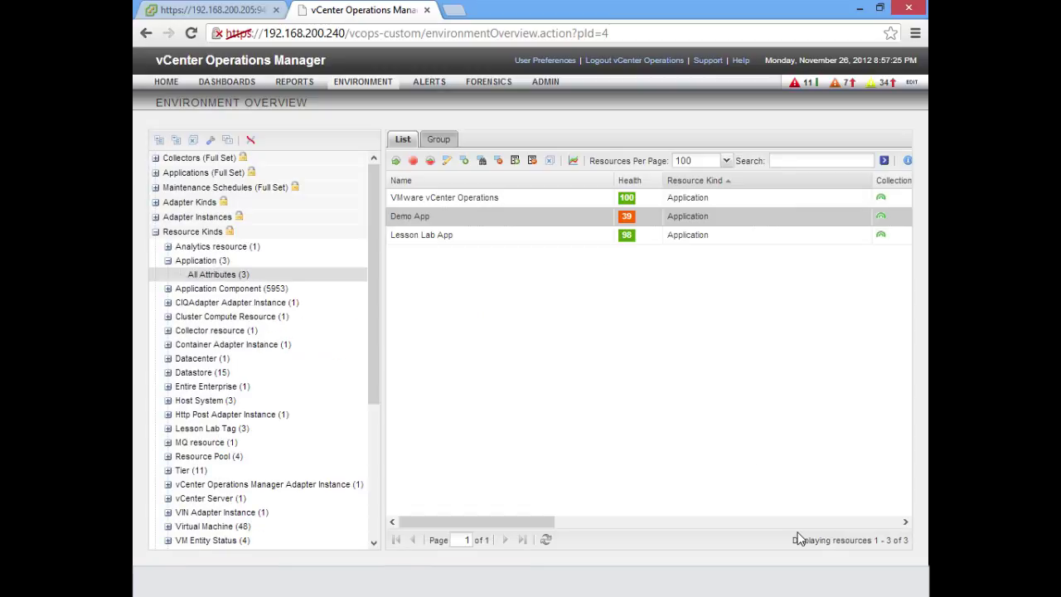
Select MediaXP under Virtual Machine > All Attributes and choose Lab Demo Attribute Package as its attribute package.
click(168, 526)
click(203, 539)
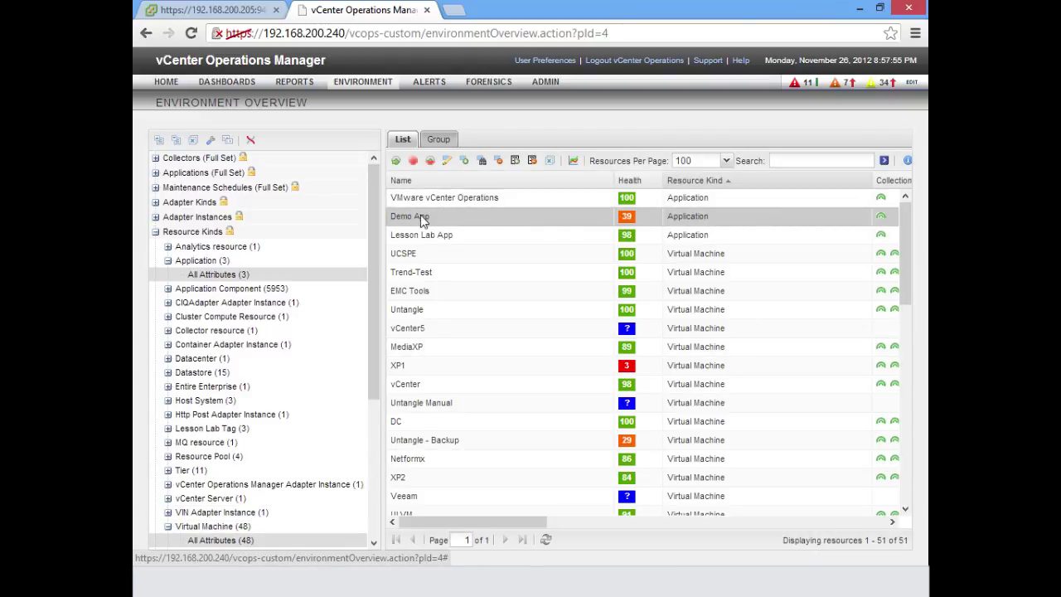
click(422, 348)
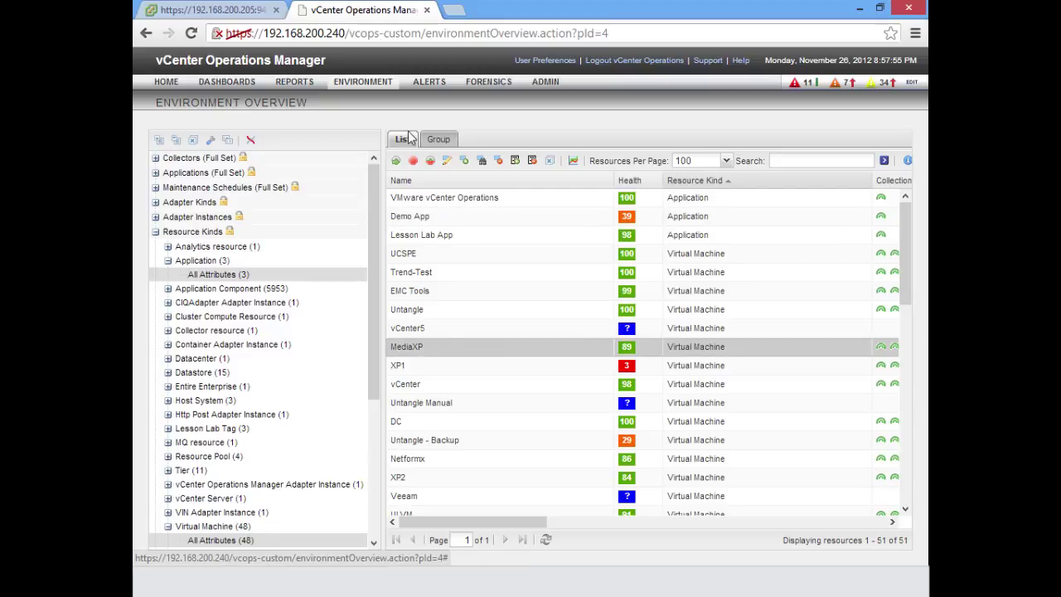
click(446, 162)
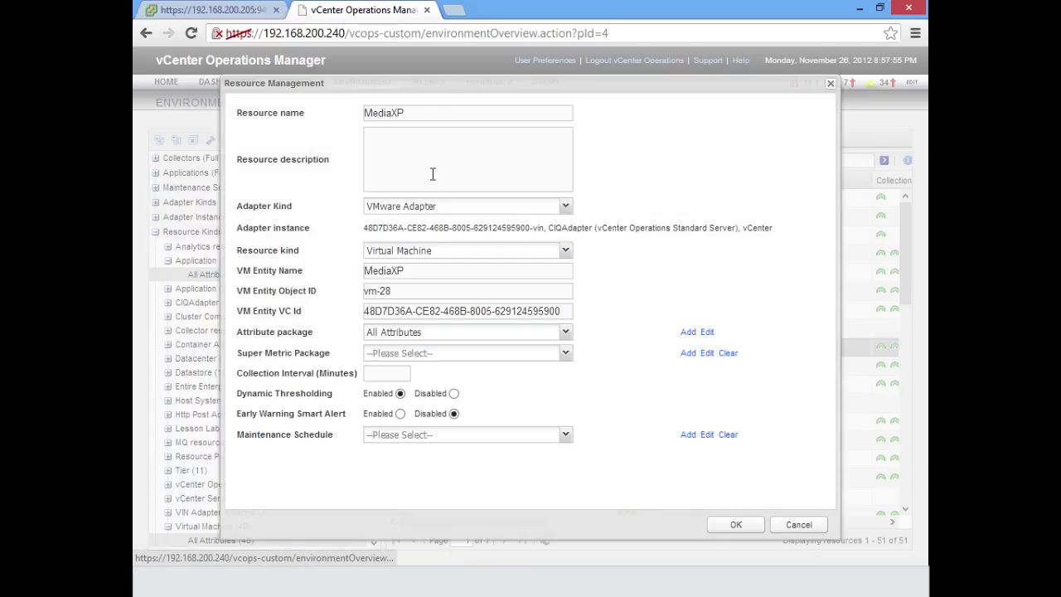
click(563, 332)
click(433, 382)
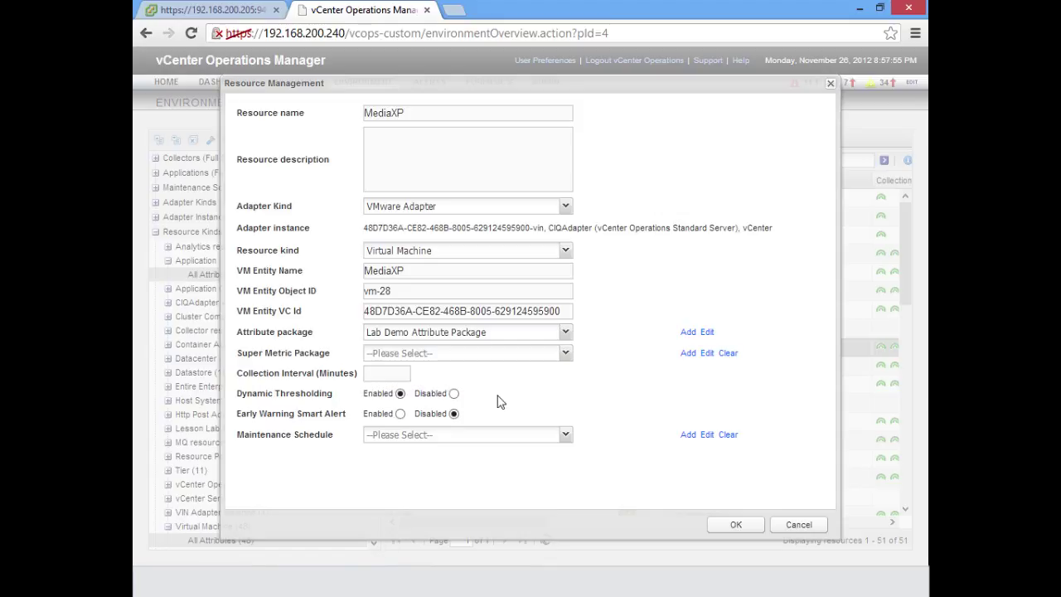
Briefly view the new and Lab Demo attribute package editors, then save MediaXP's resource settings.
click(689, 334)
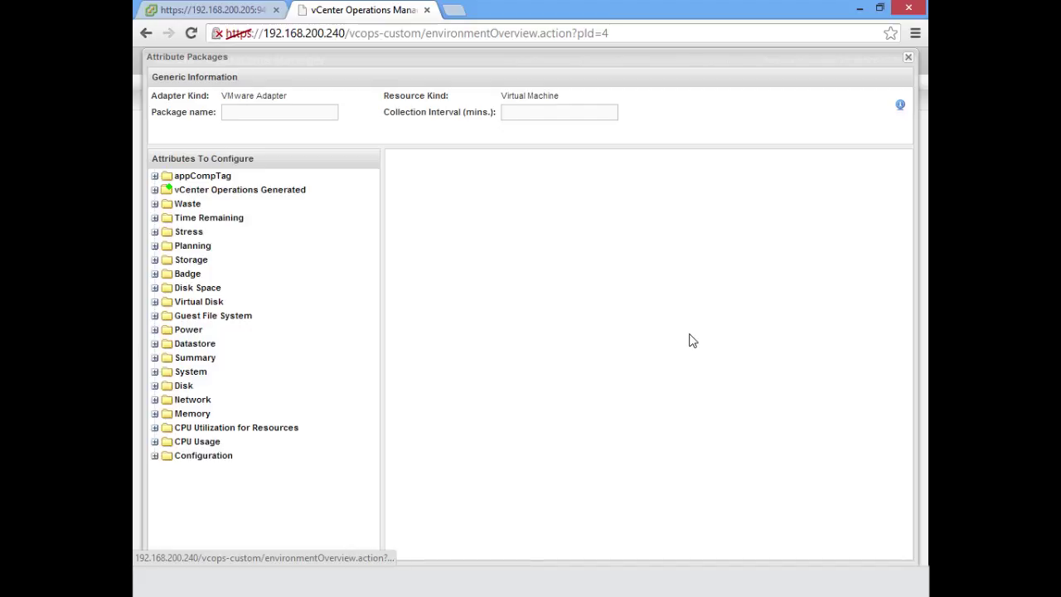
click(908, 60)
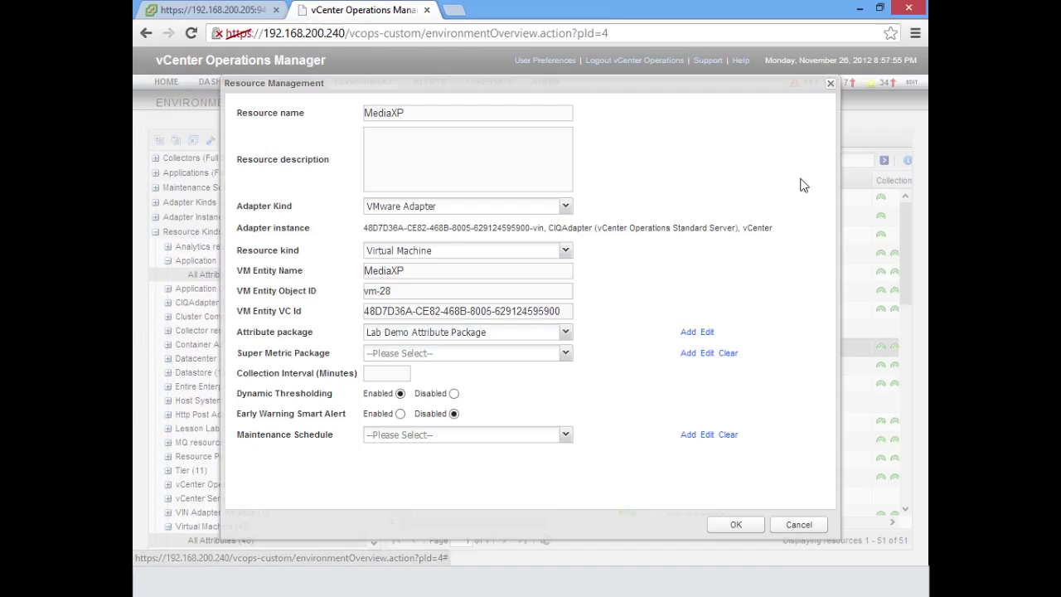
click(707, 335)
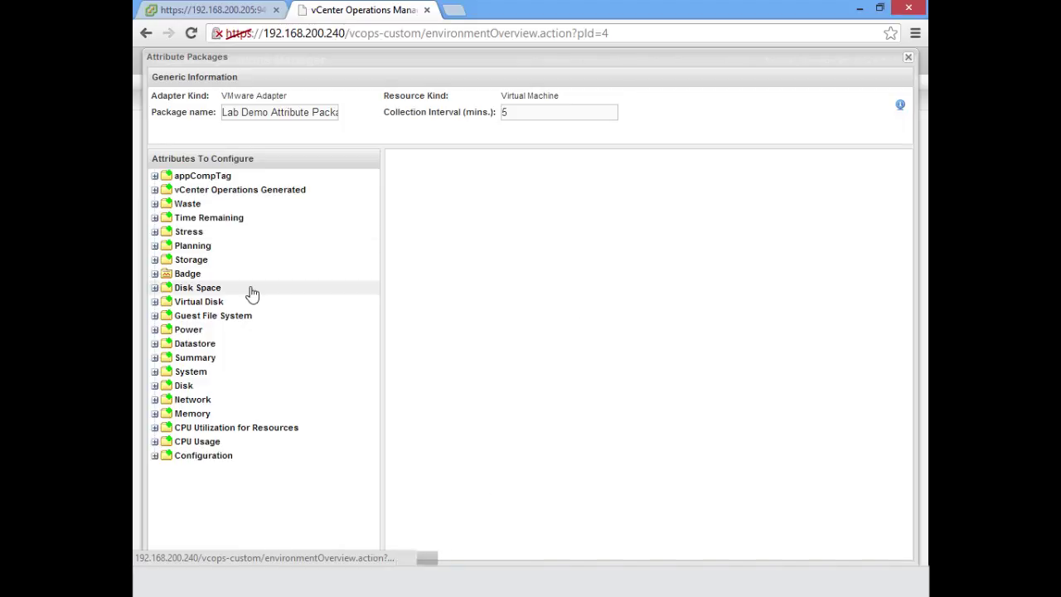
click(908, 57)
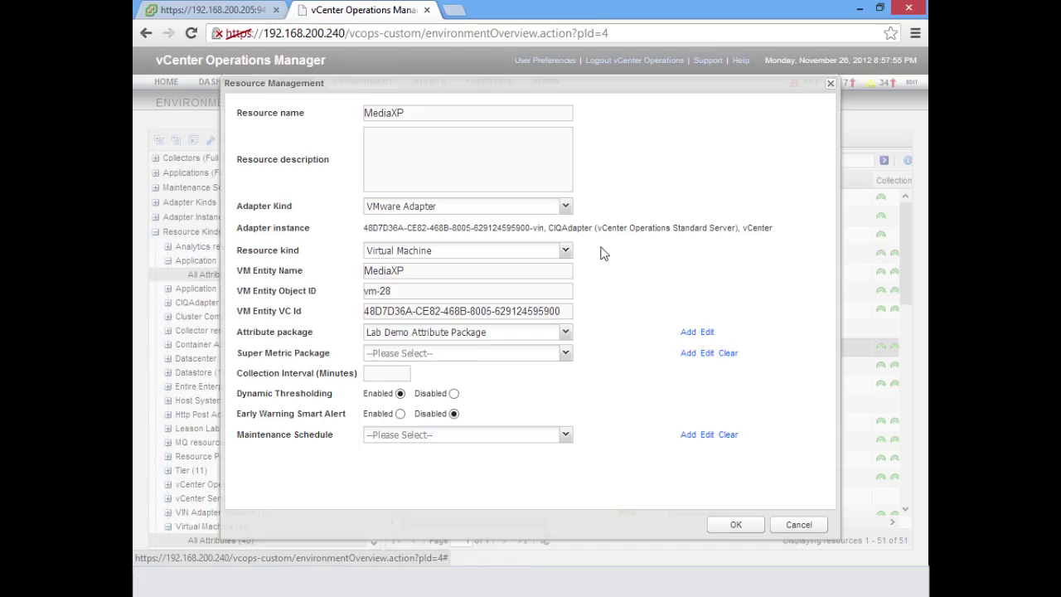
click(740, 528)
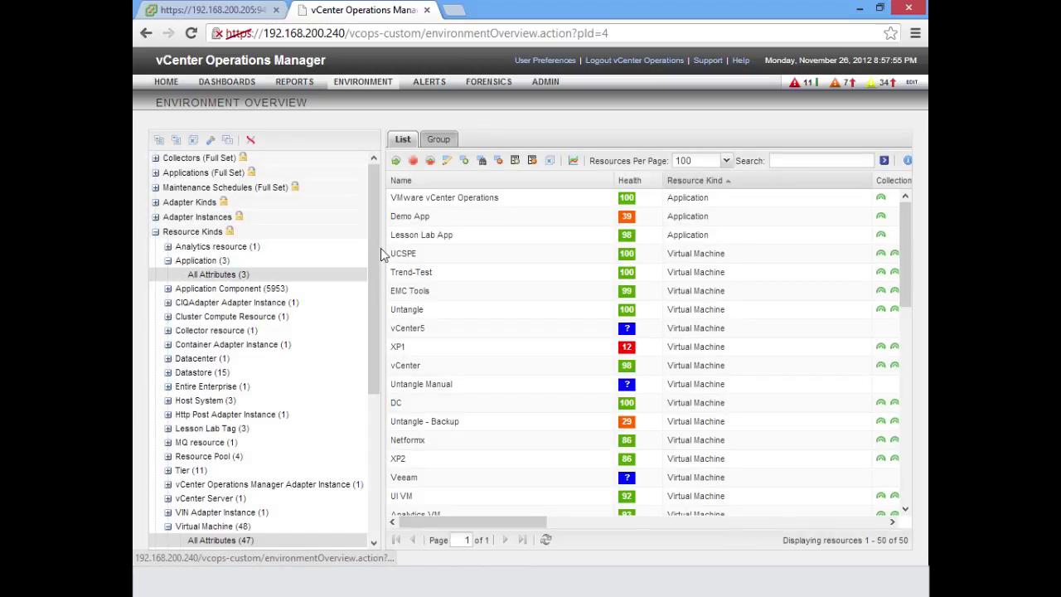
Filter the resource list to Lab Demo Attribute Package (1) showing only MediaXP, clearing and reapplying the filter.
click(375, 462)
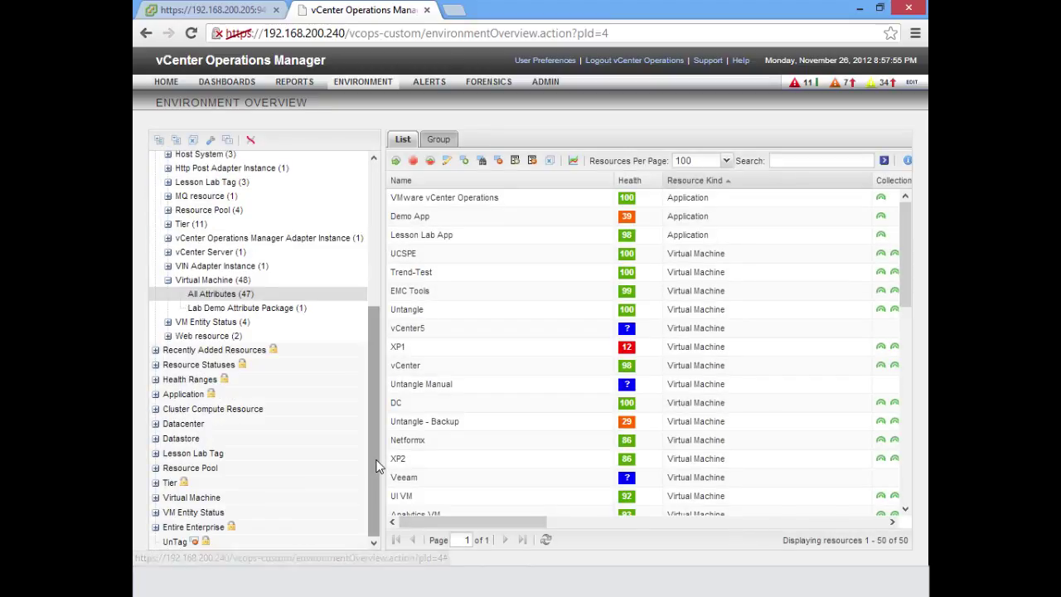
click(220, 312)
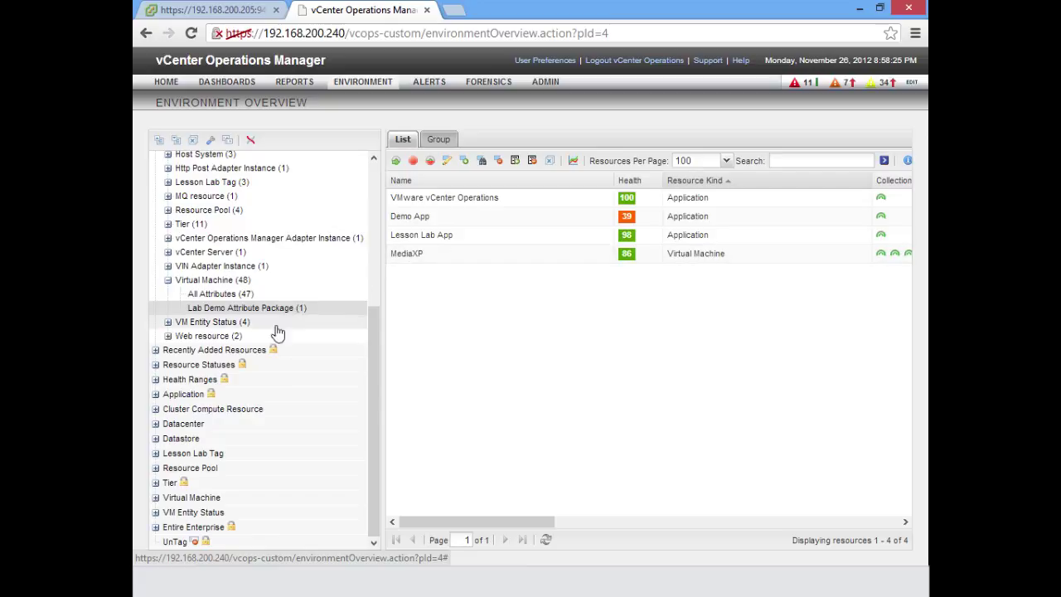
click(194, 141)
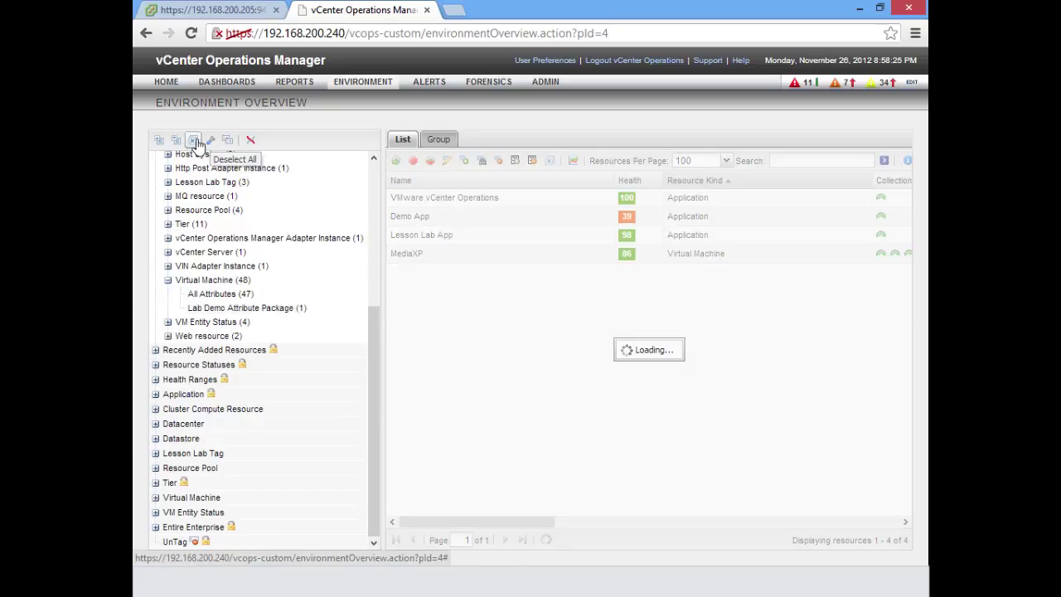
click(224, 307)
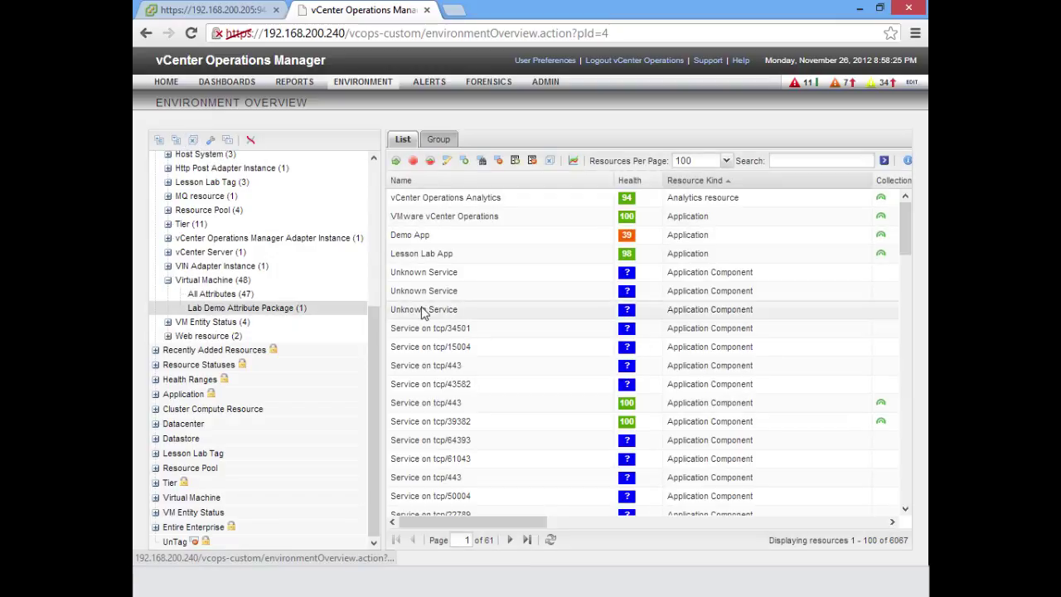